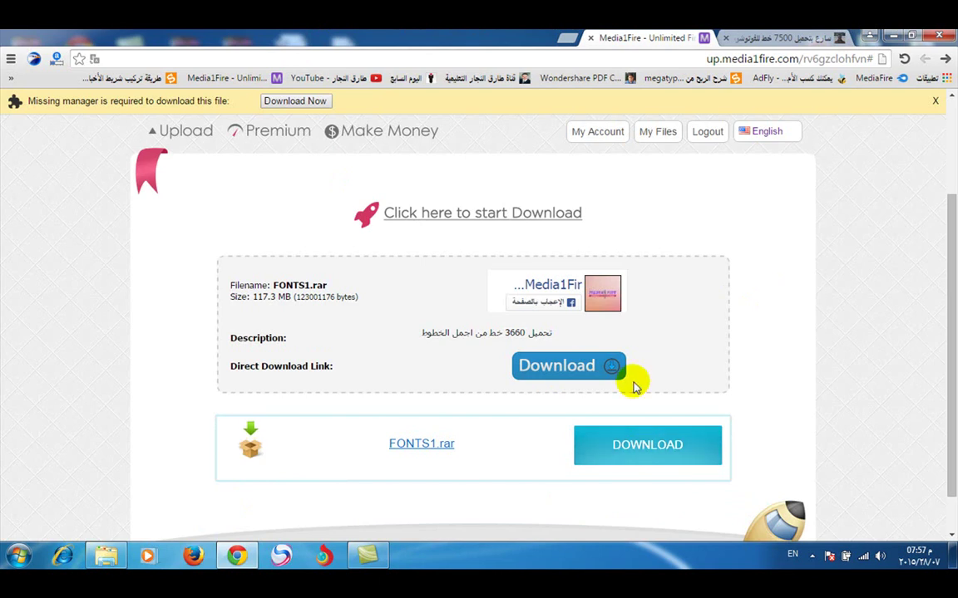
# Step: Download FONTS1.rar from its direct download link, closing the blank pop-up tab and saving the archive to the Desktop
pyautogui.click(550, 369)
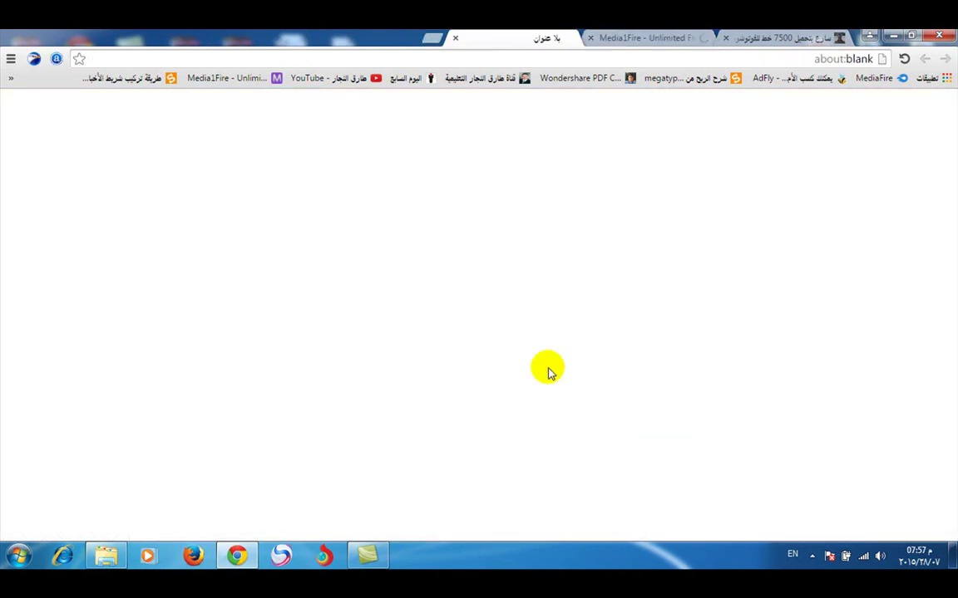
pyautogui.click(454, 39)
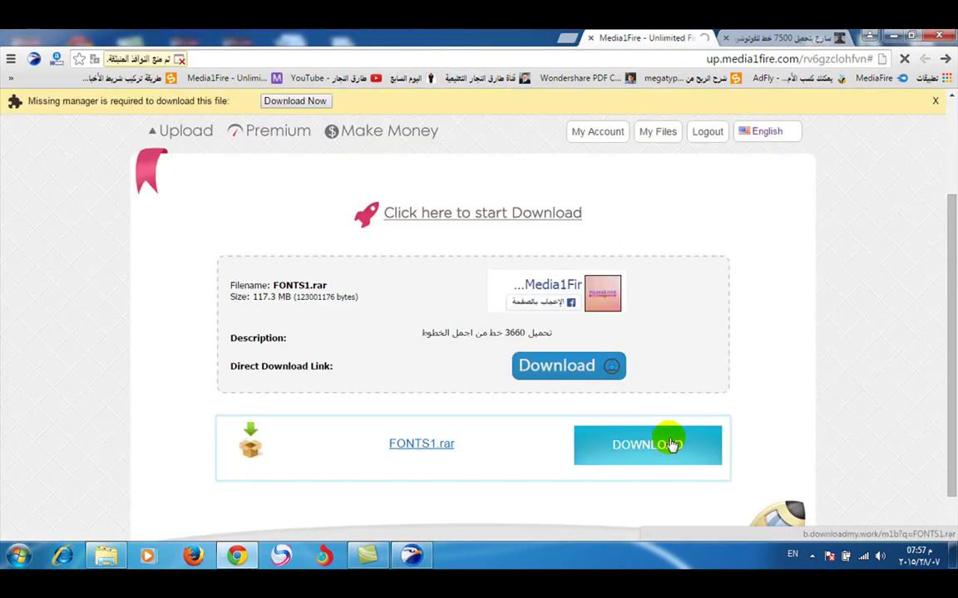
pyautogui.click(410, 557)
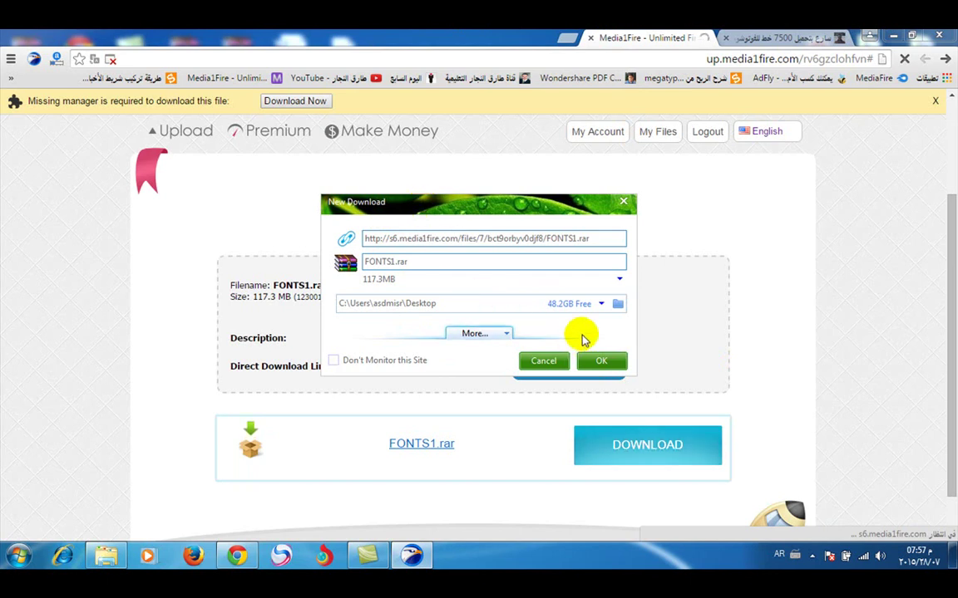
pyautogui.click(619, 281)
pyautogui.click(619, 281)
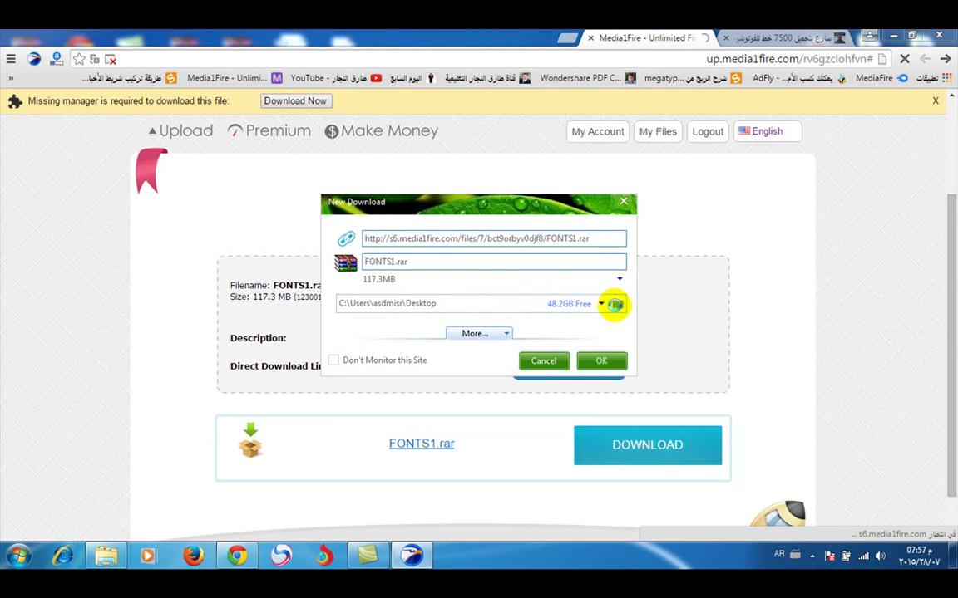
pyautogui.click(615, 304)
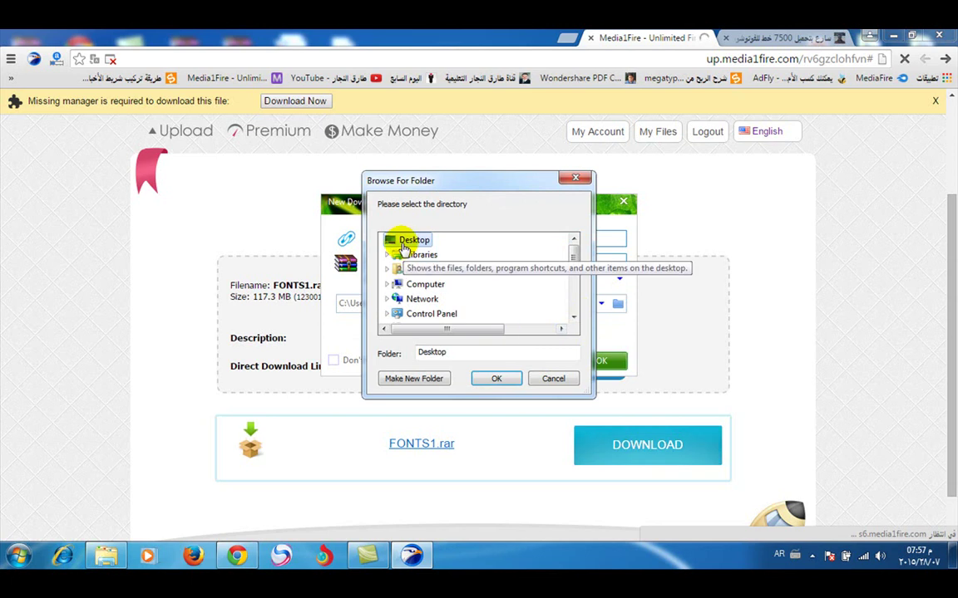
pyautogui.click(502, 379)
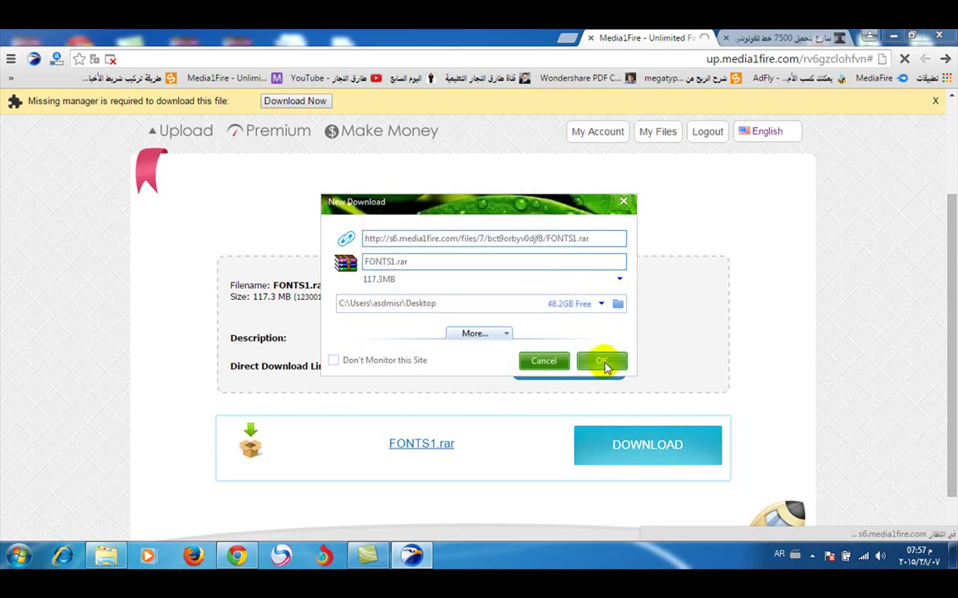
pyautogui.click(602, 363)
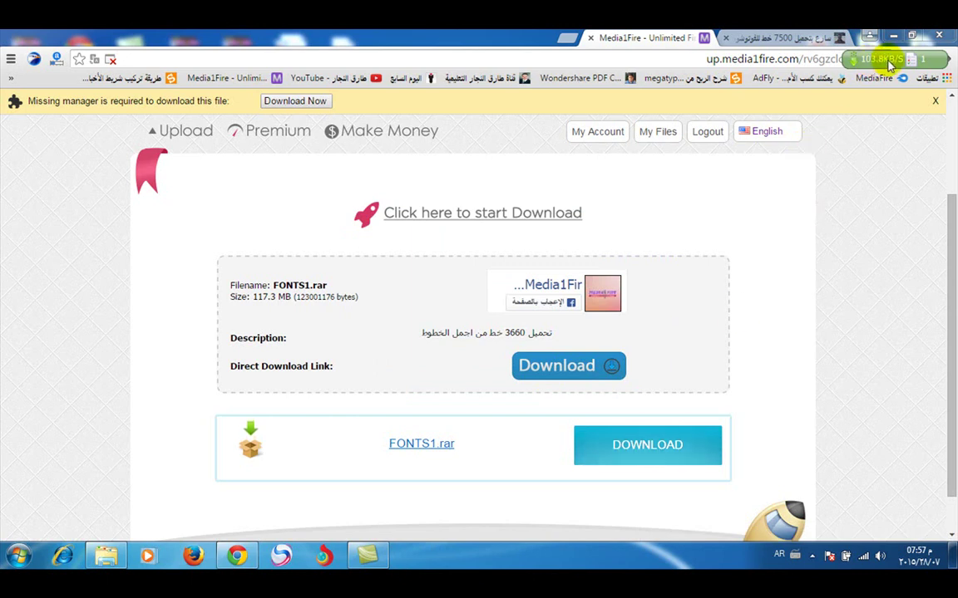
pyautogui.click(788, 39)
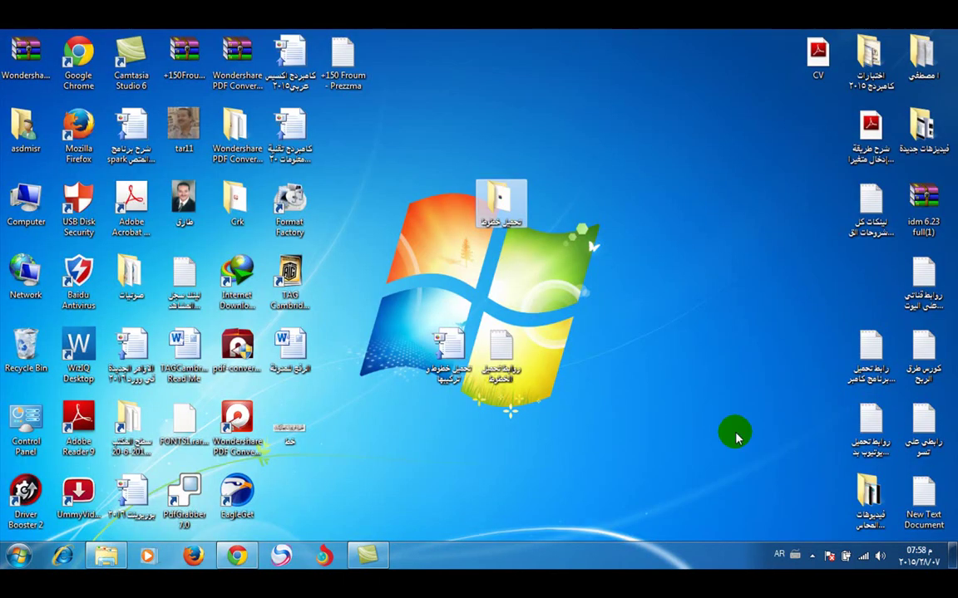
# Step: Open the desktop folder تحميل خطوط and check the extraction options for the FONTS1 archive without extracting it
pyautogui.doubleClick(501, 202)
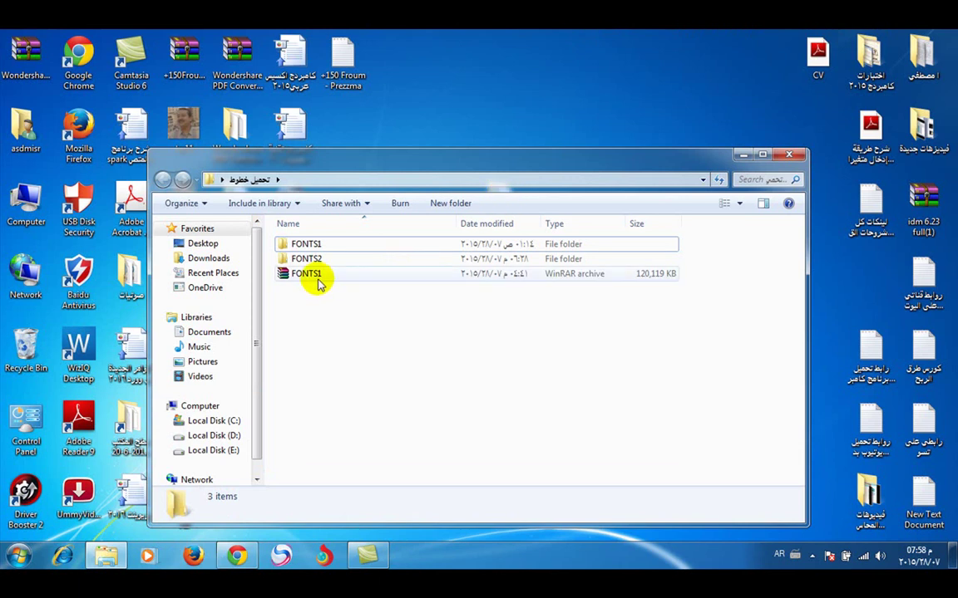
pyautogui.click(308, 246)
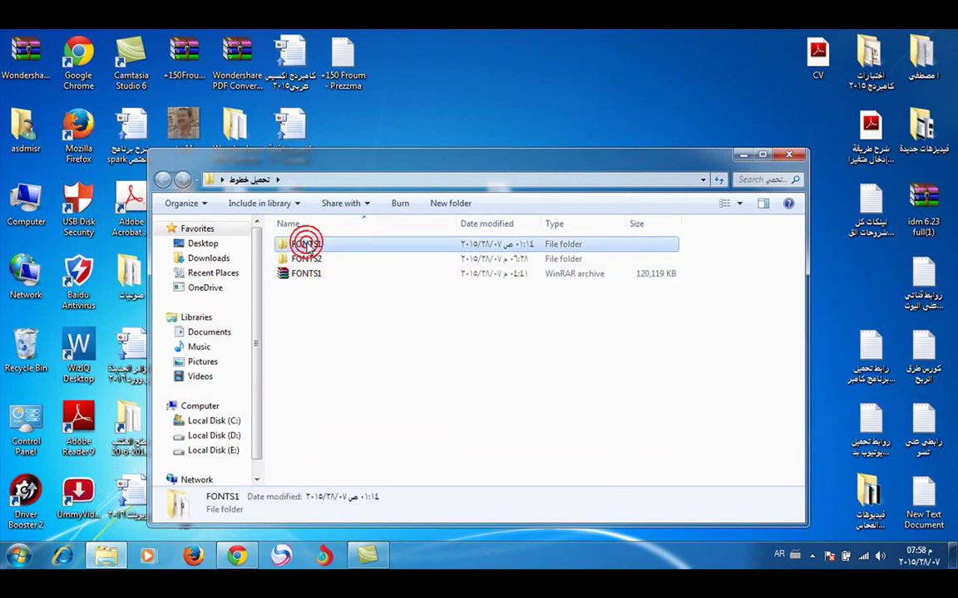
pyautogui.doubleClick(306, 246)
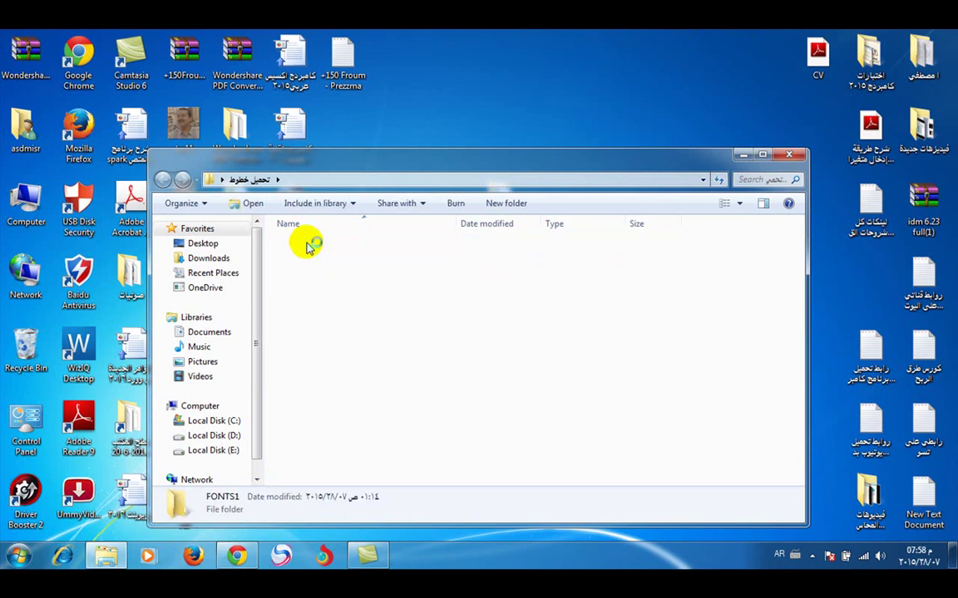
pyautogui.click(163, 179)
pyautogui.click(306, 277)
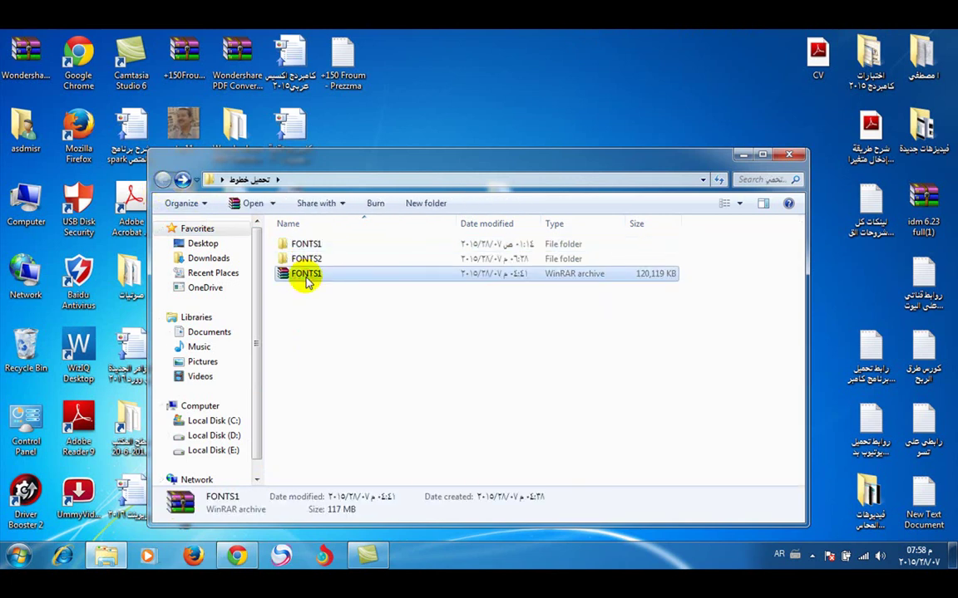
pyautogui.rightClick(306, 275)
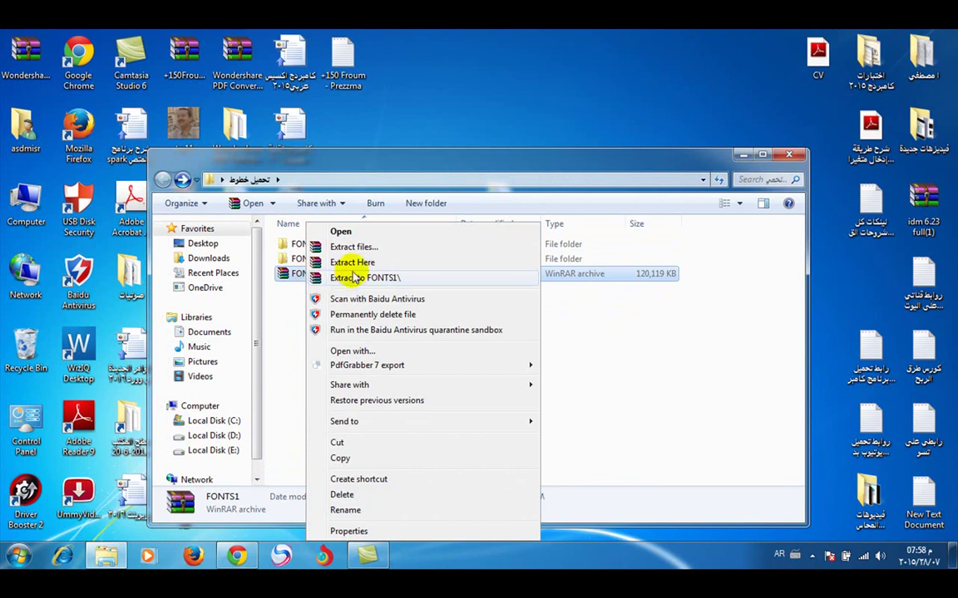
pyautogui.click(285, 334)
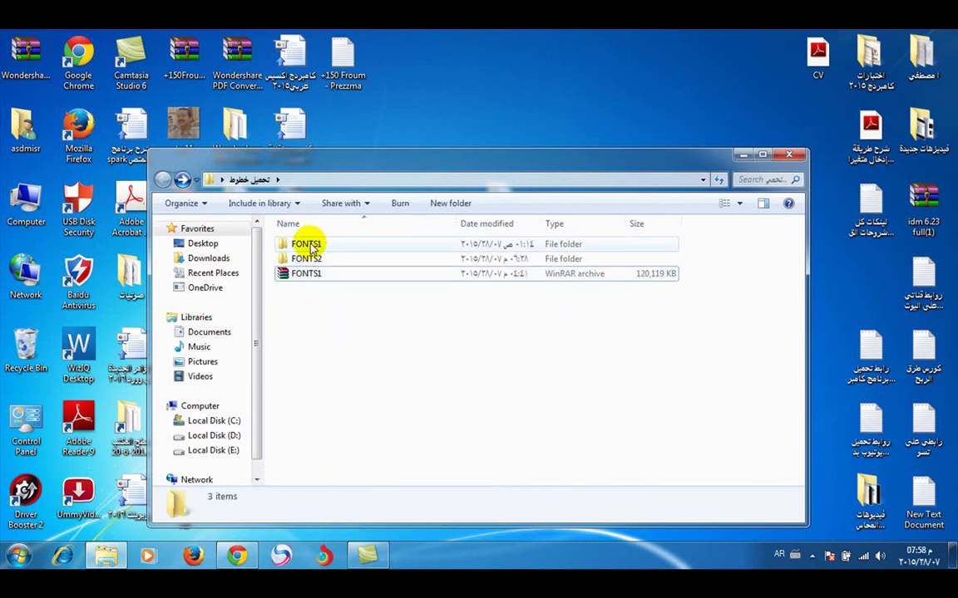
# Step: Look through the font files in the FONTS1 folder and return to its parent folder
pyautogui.doubleClick(308, 246)
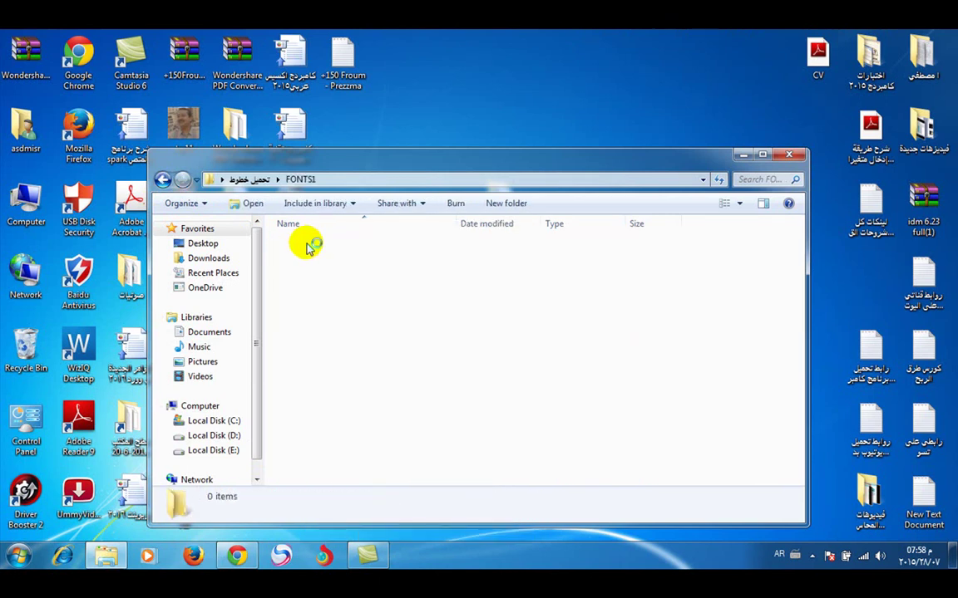
pyautogui.scroll(-15, 324, 283)
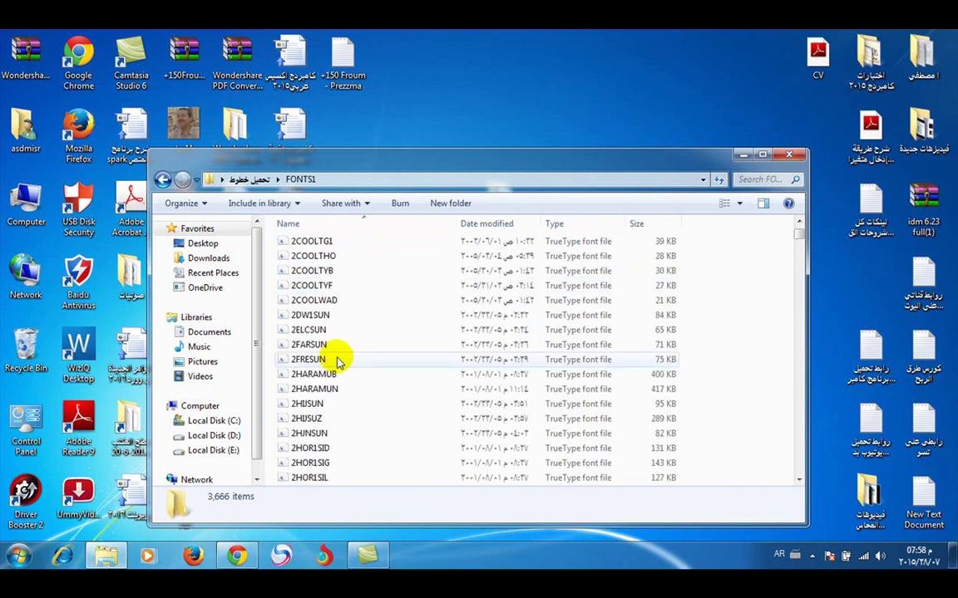
pyautogui.scroll(-20, 338, 361)
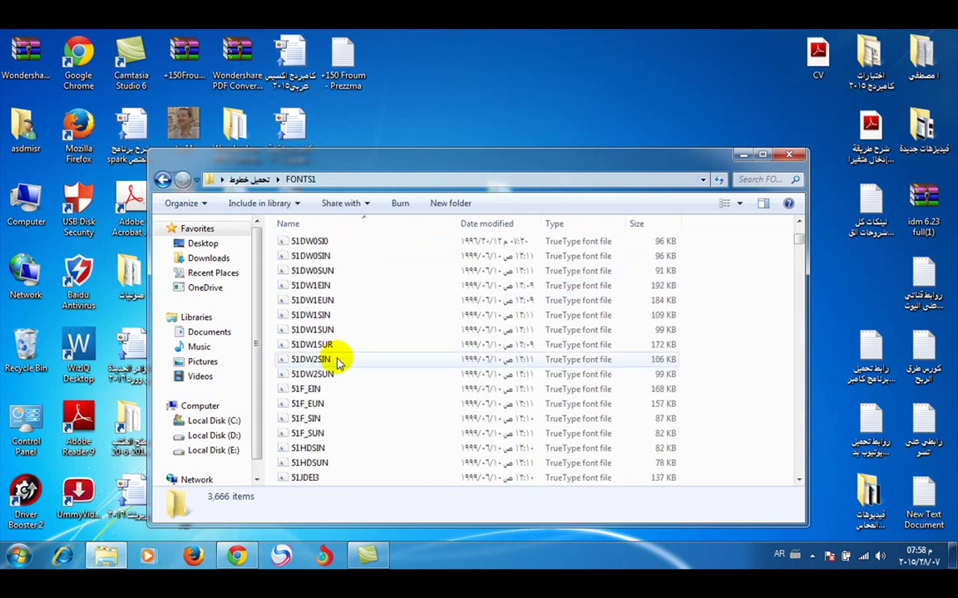
pyautogui.scroll(-12, 339, 361)
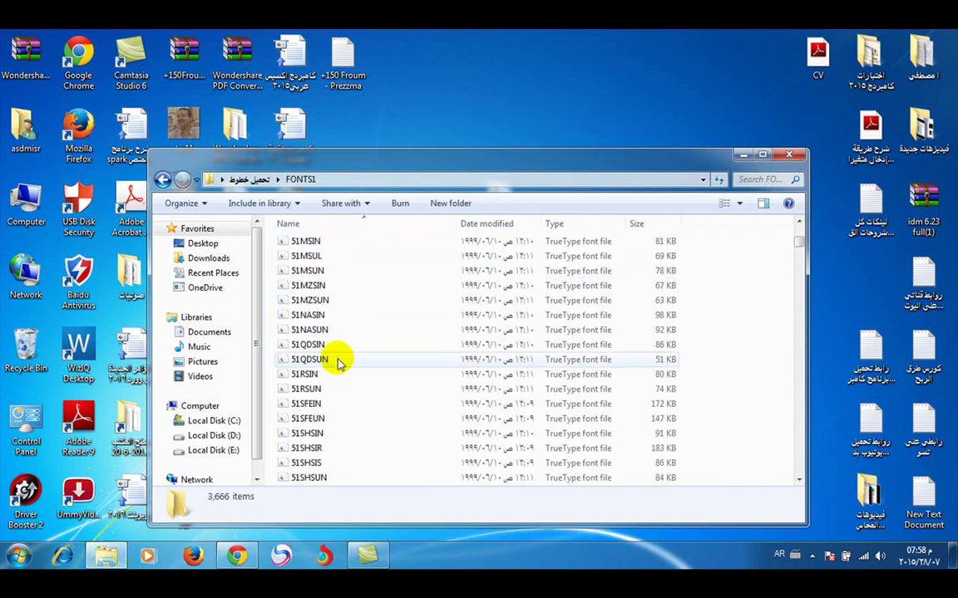
pyautogui.click(163, 180)
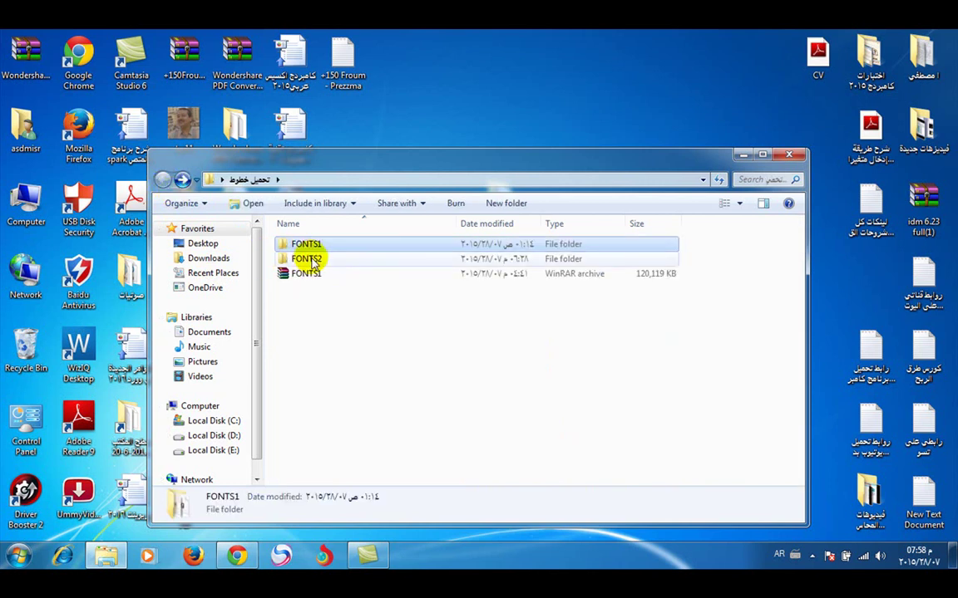
# Step: Examine the contents of the FONTS2 folder and its خطوط محمد subfolder, and return to the تحميل خطوط folder
pyautogui.doubleClick(311, 260)
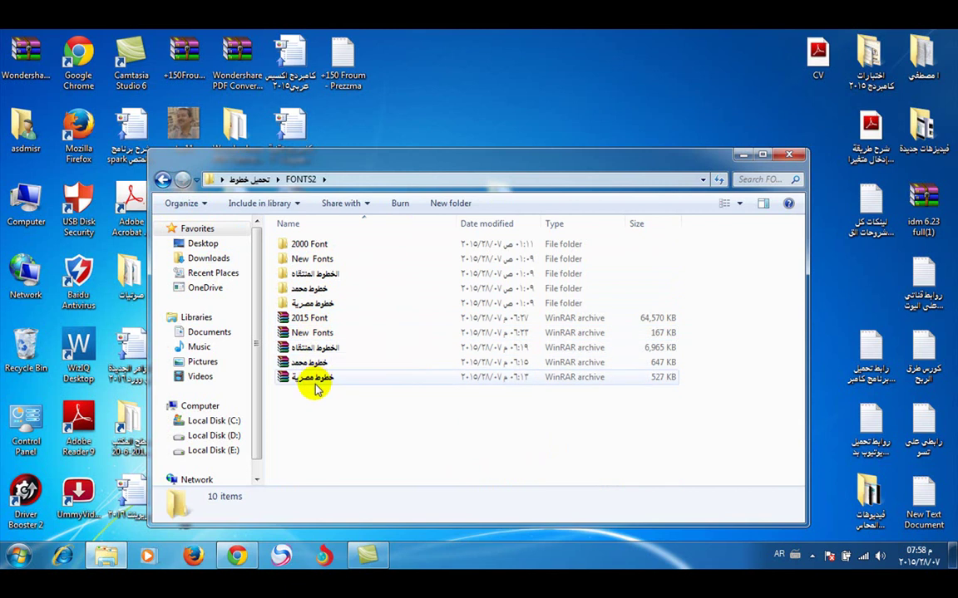
pyautogui.doubleClick(323, 291)
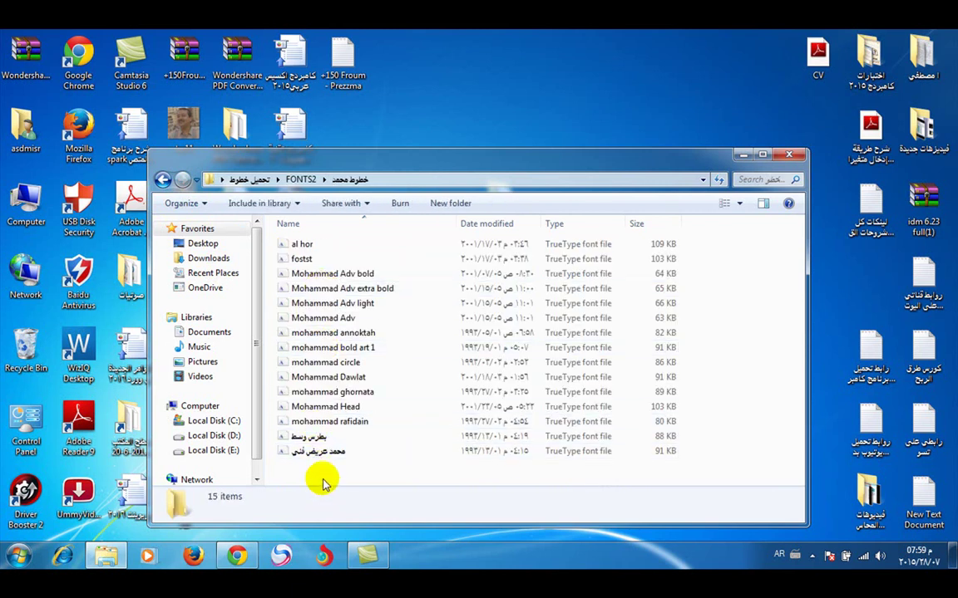
pyautogui.click(164, 180)
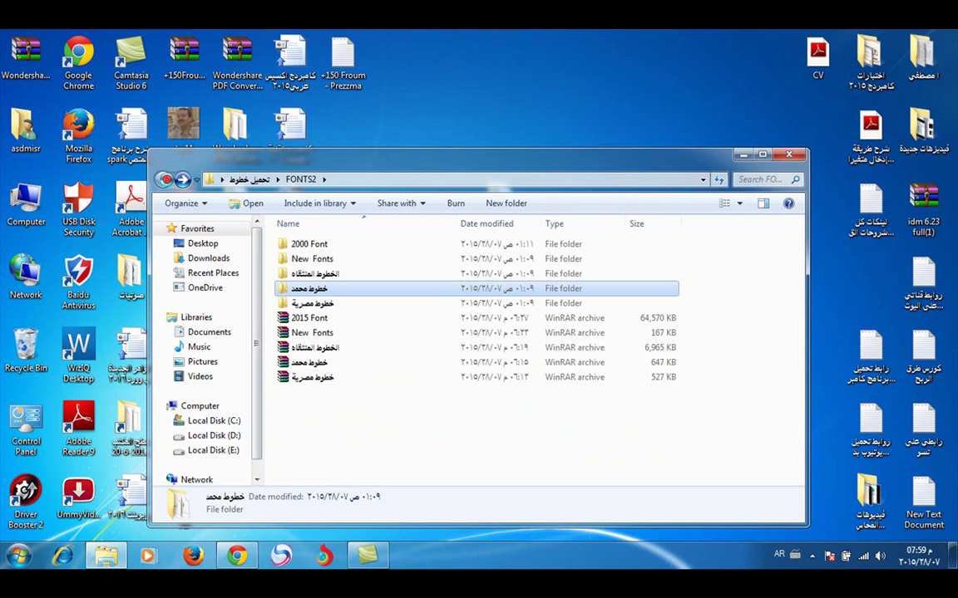
pyautogui.click(166, 180)
# Step: Copy all the font files in the FONTS1 folder
pyautogui.doubleClick(321, 246)
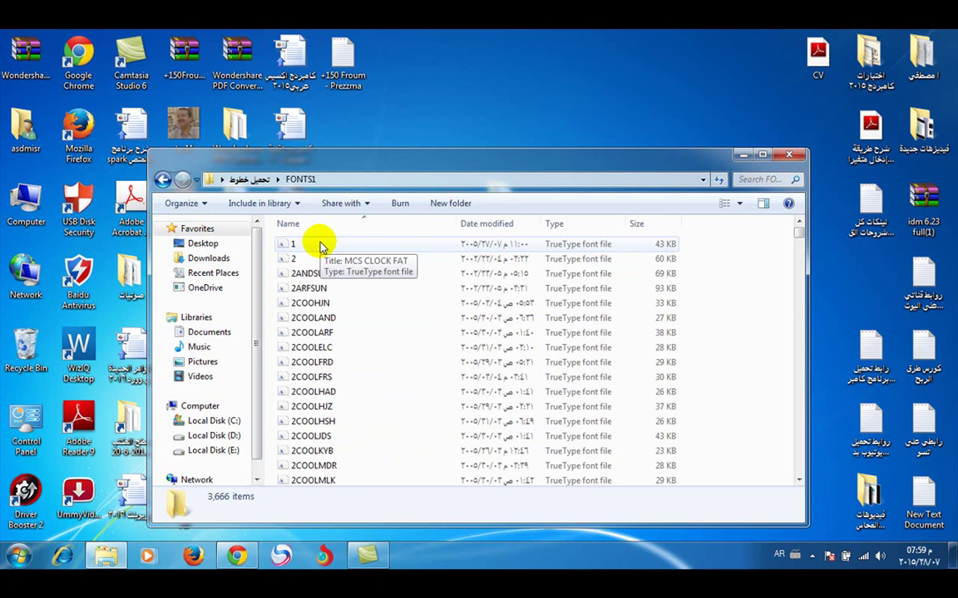
pyautogui.click(290, 246)
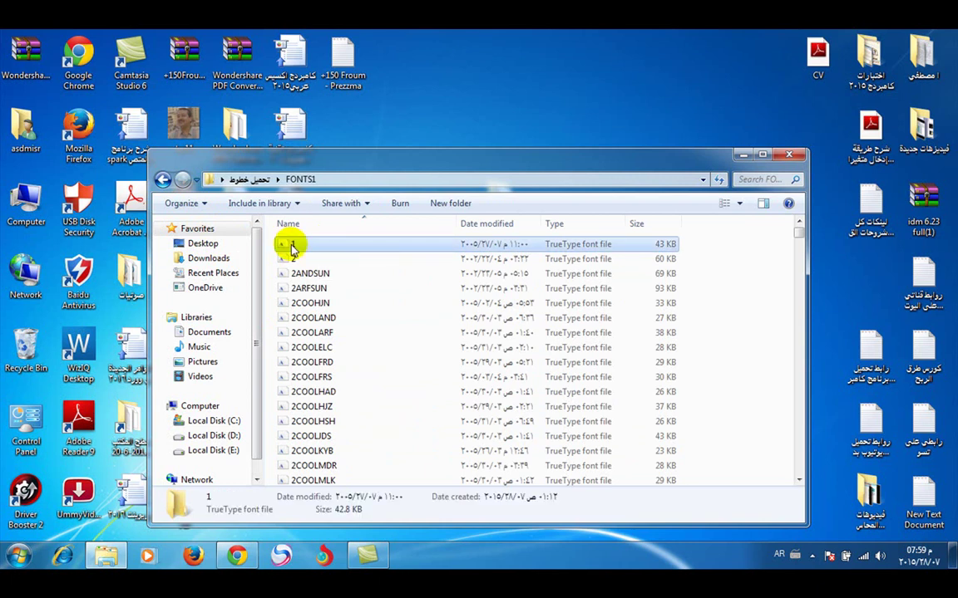
pyautogui.hotkey('ctrl', 'a')
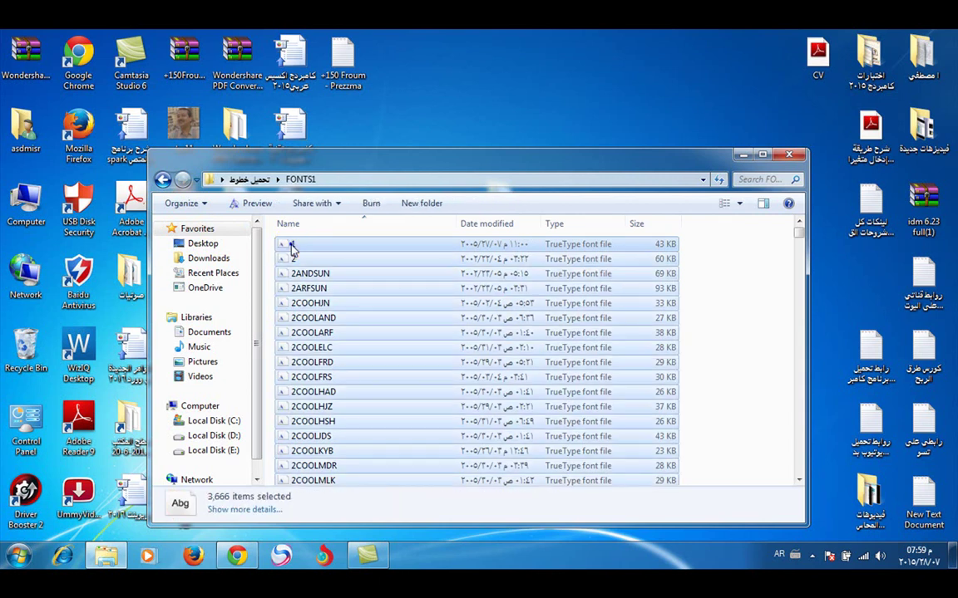
pyautogui.rightClick(291, 246)
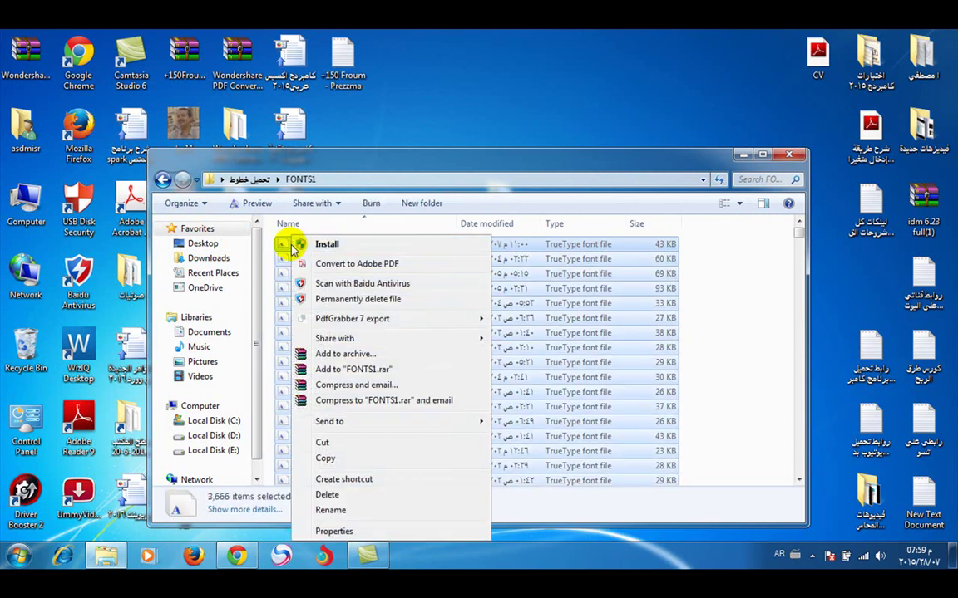
pyautogui.click(326, 459)
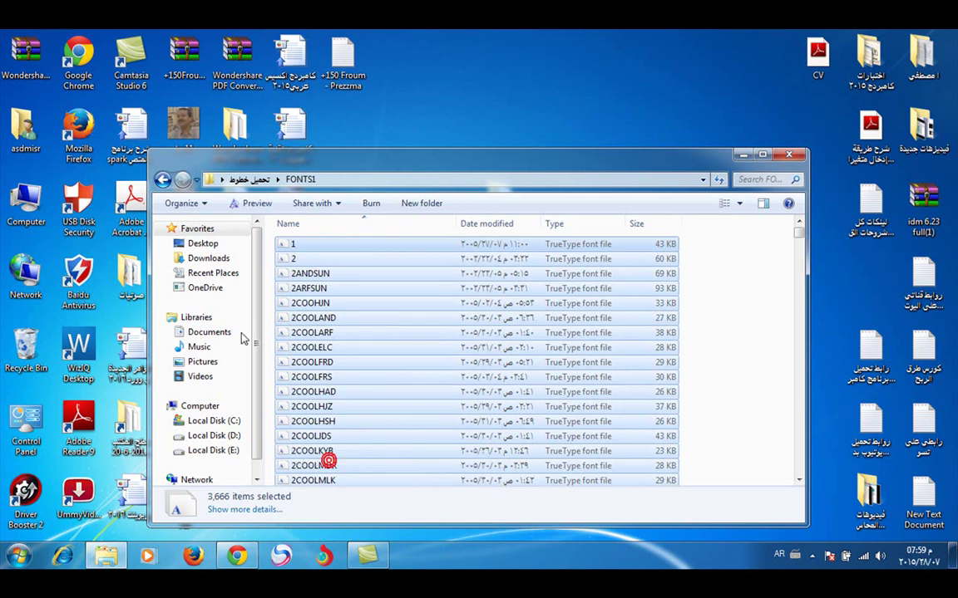
# Step: Open the C:\Windows\Fonts folder in a new, maximized Computer window
pyautogui.doubleClick(19, 196)
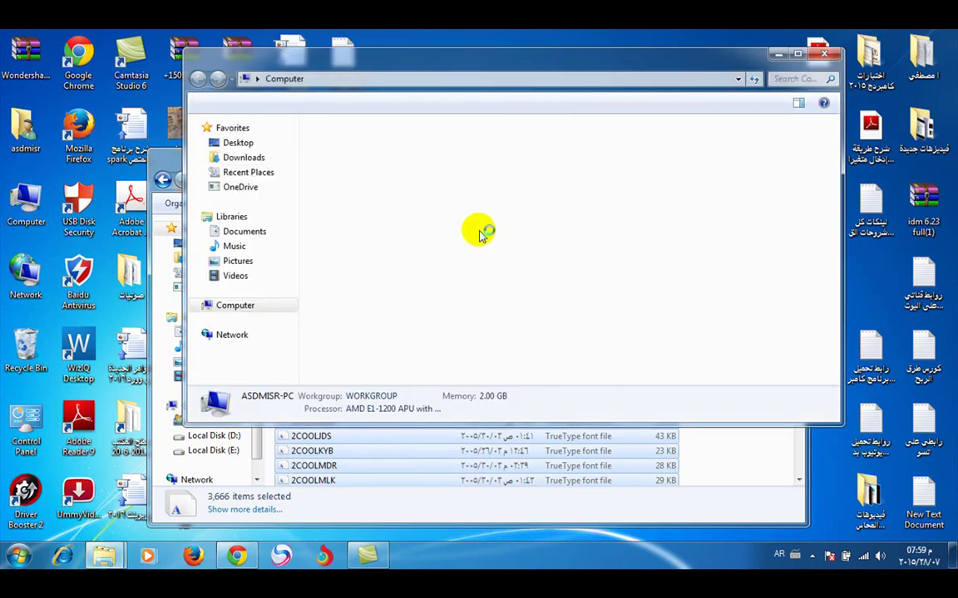
pyautogui.doubleClick(438, 158)
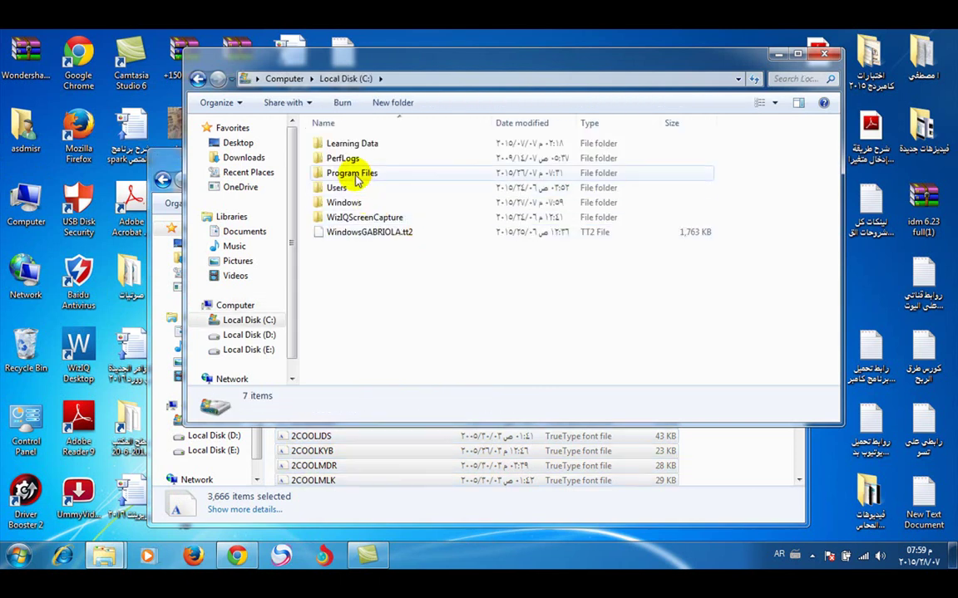
pyautogui.doubleClick(351, 205)
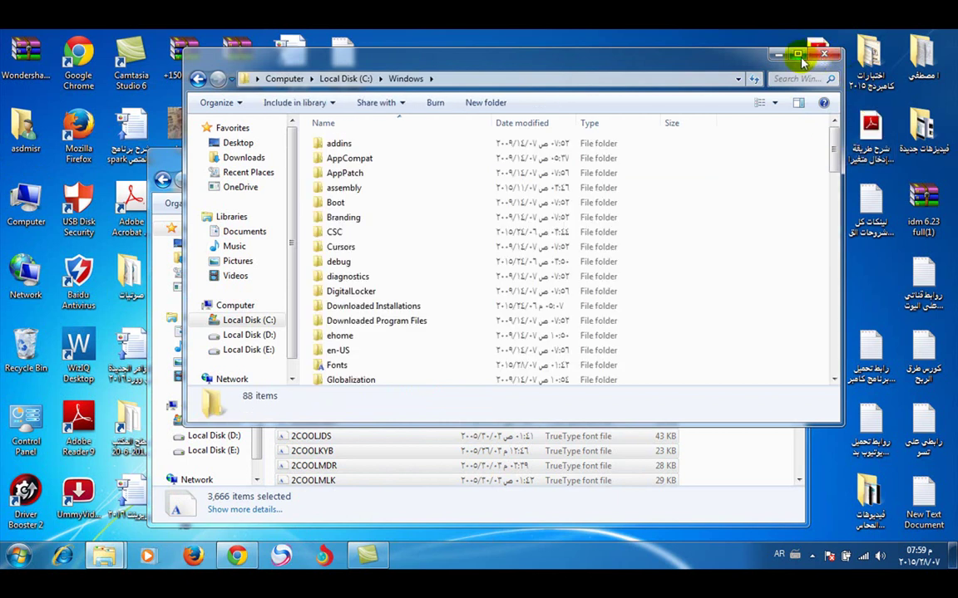
pyautogui.doubleClick(726, 54)
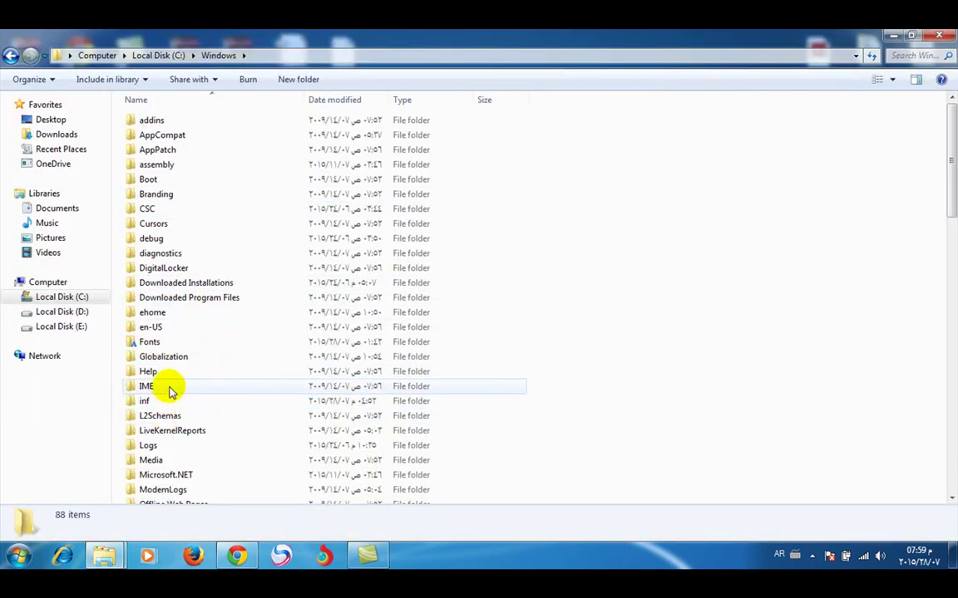
pyautogui.click(164, 342)
pyautogui.doubleClick(163, 340)
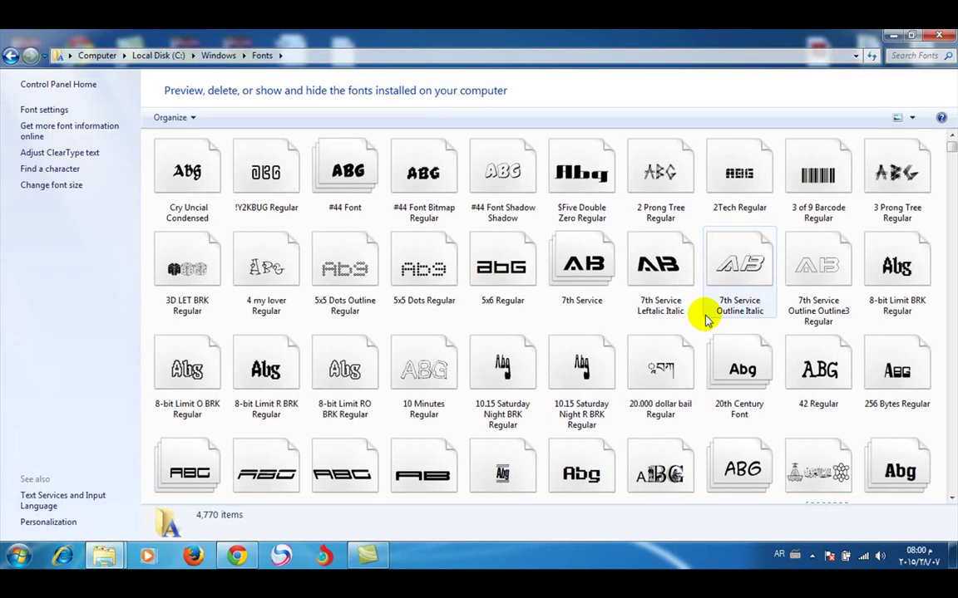
# Step: Paste the copied fonts into the Fonts folder and agree to replace already installed fonts for all current items
pyautogui.rightClick(853, 321)
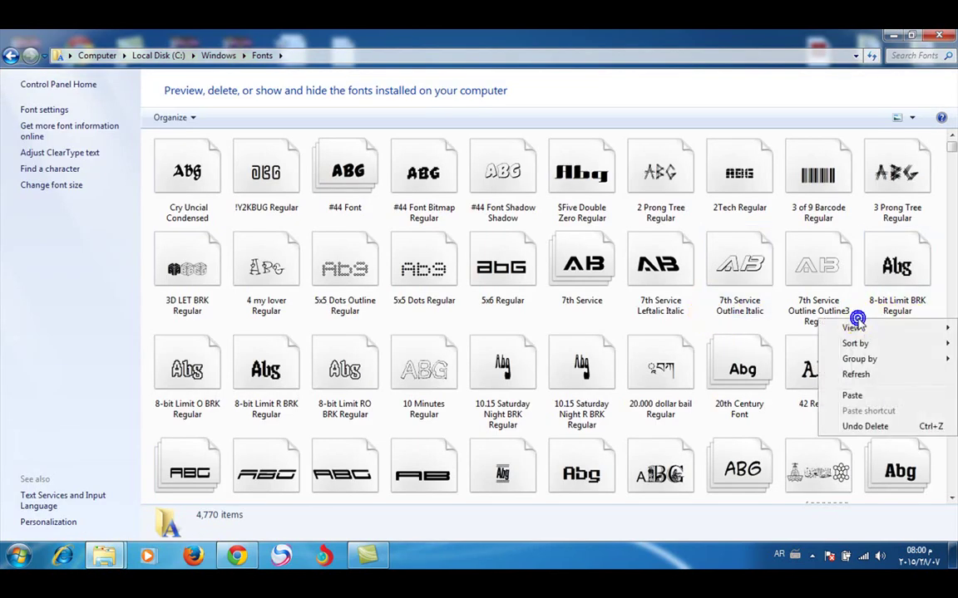
pyautogui.click(852, 395)
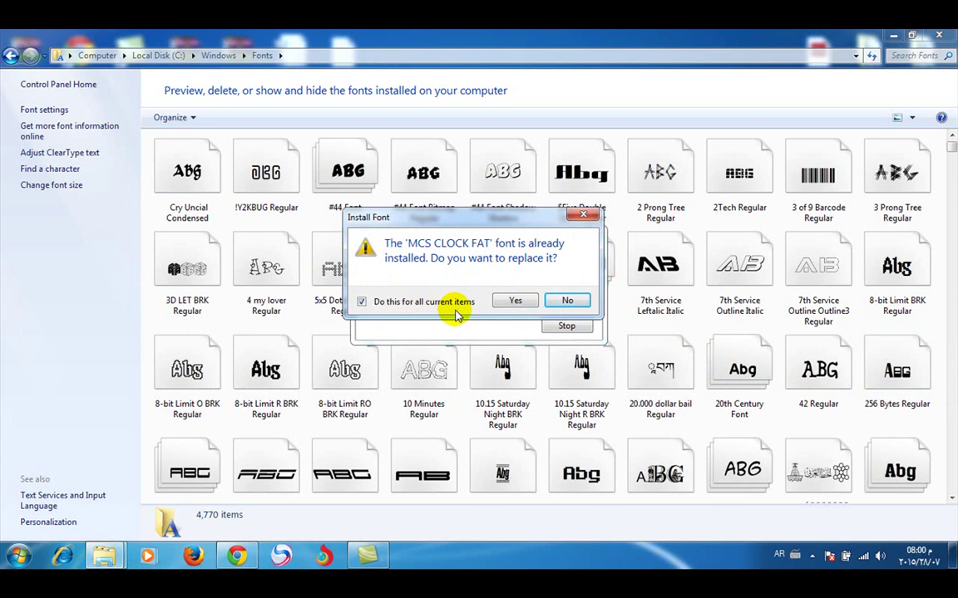
pyautogui.click(516, 303)
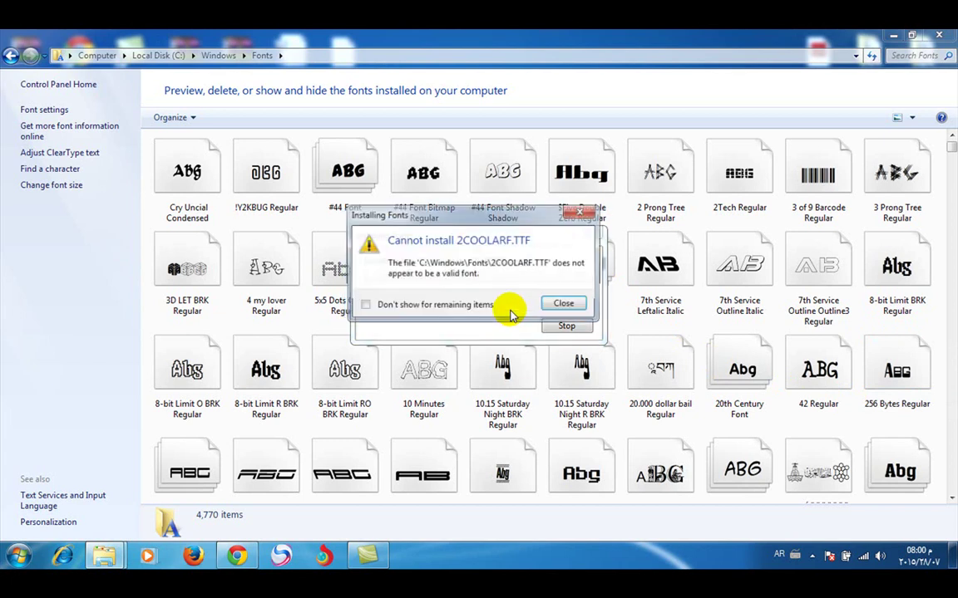
# Step: Dismiss the invalid-font warning for all remaining items, and stop the running font installation, closing the Fonts window
pyautogui.click(456, 313)
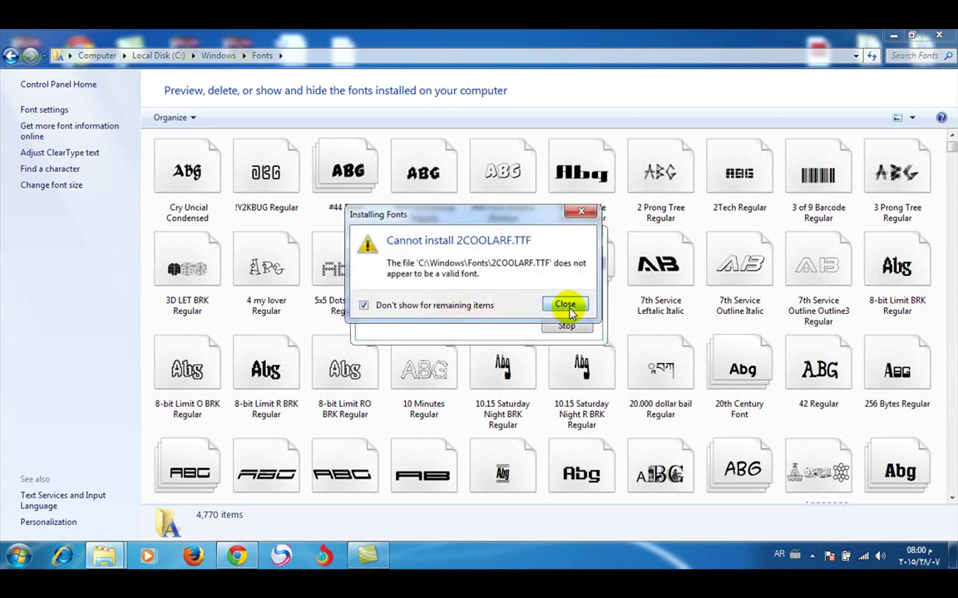
pyautogui.click(565, 304)
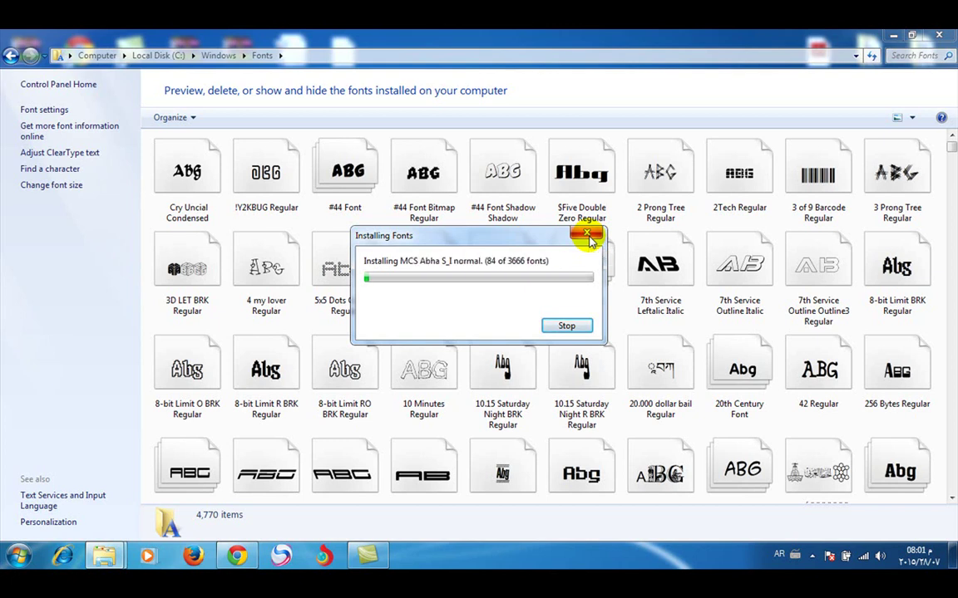
pyautogui.click(587, 235)
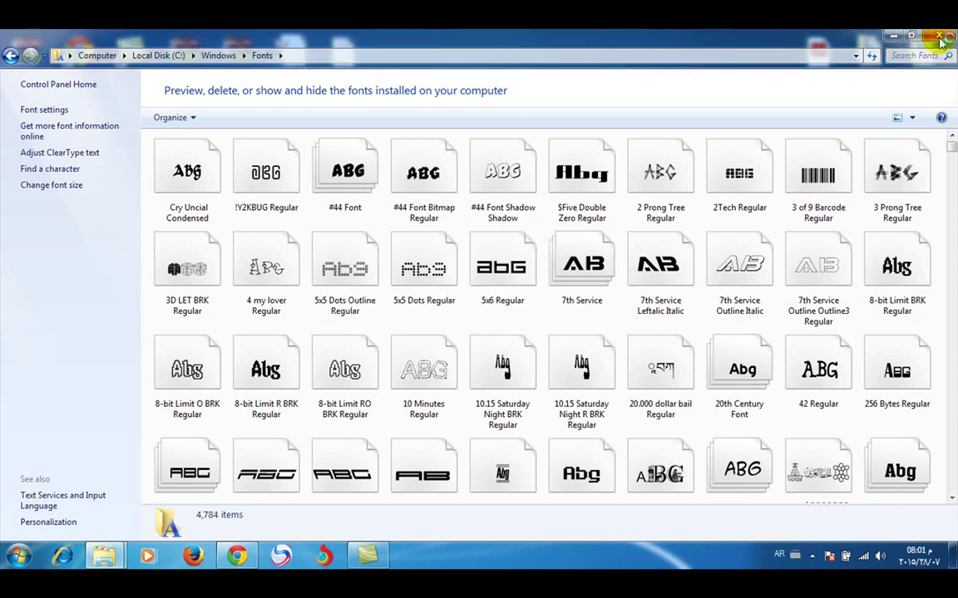
pyautogui.hotkey('alt', 'F4')
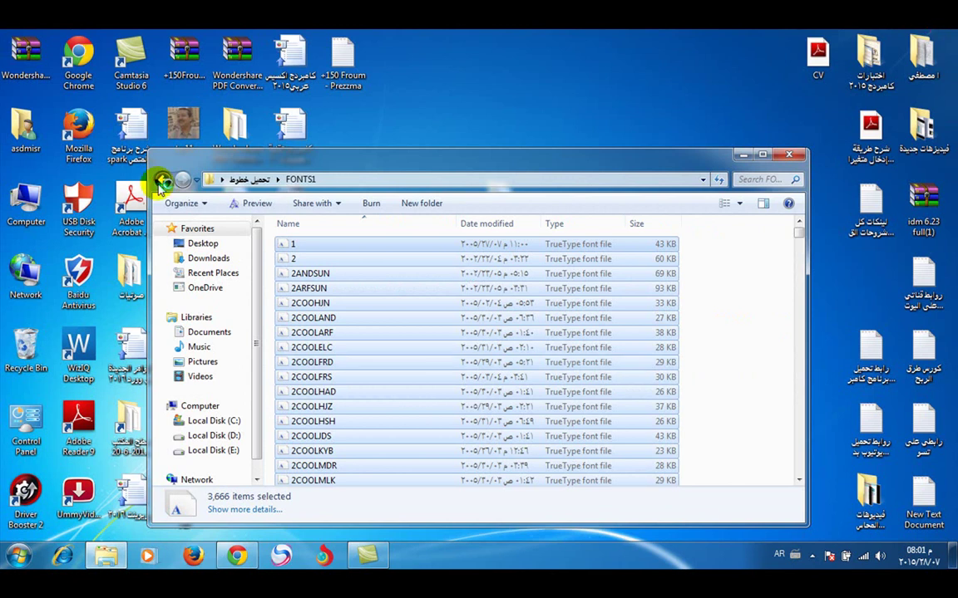
# Step: Go back to the تحميل خطوط folder and open FONTS2 > الخطوط المنتقاه > saad font > FONT
pyautogui.click(160, 184)
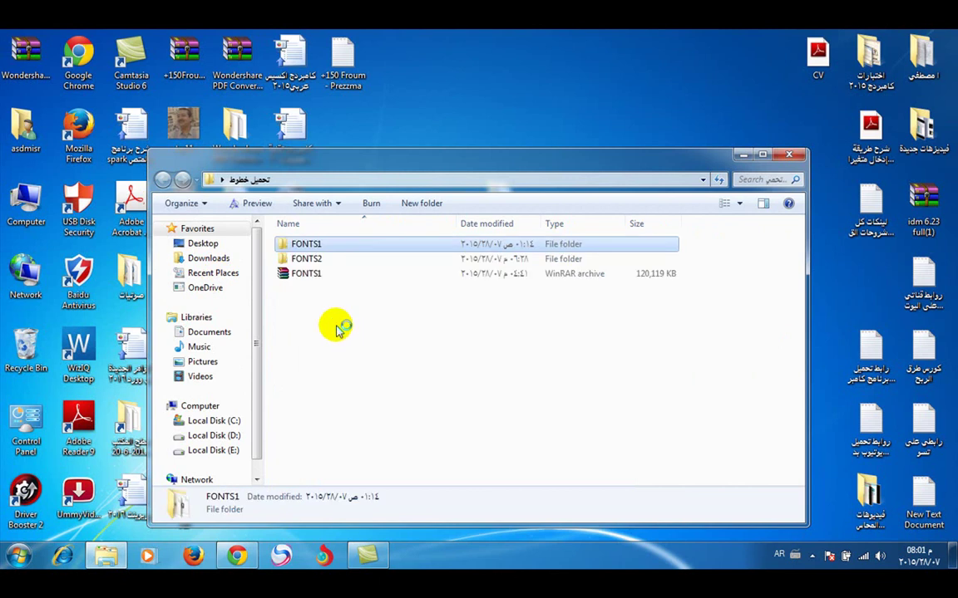
pyautogui.click(321, 263)
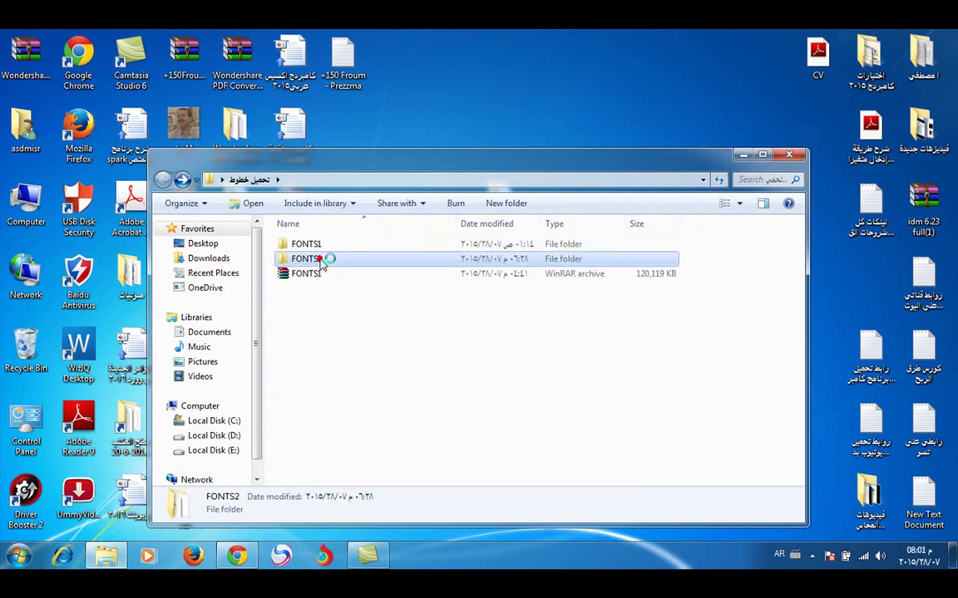
pyautogui.doubleClick(319, 258)
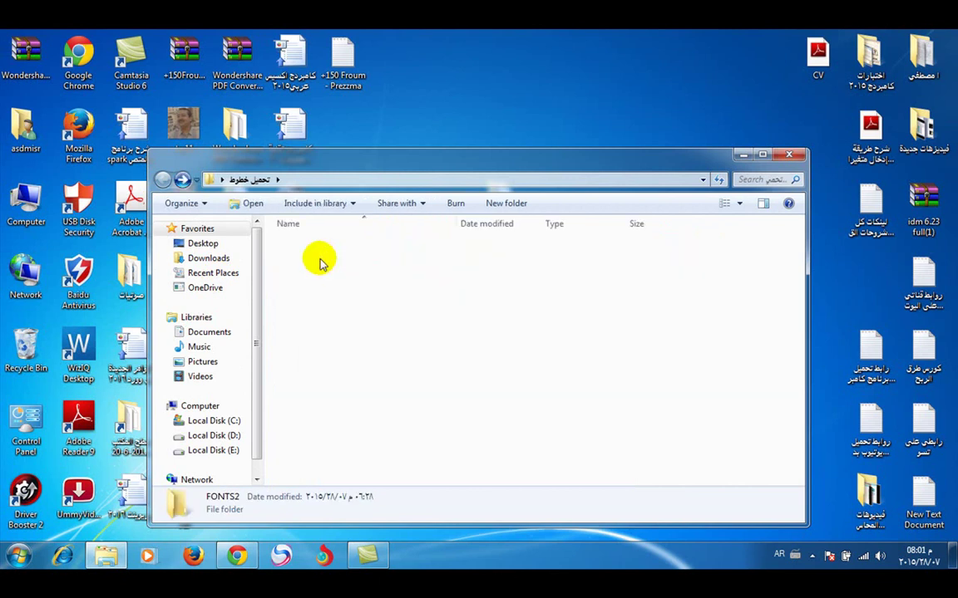
pyautogui.click(319, 275)
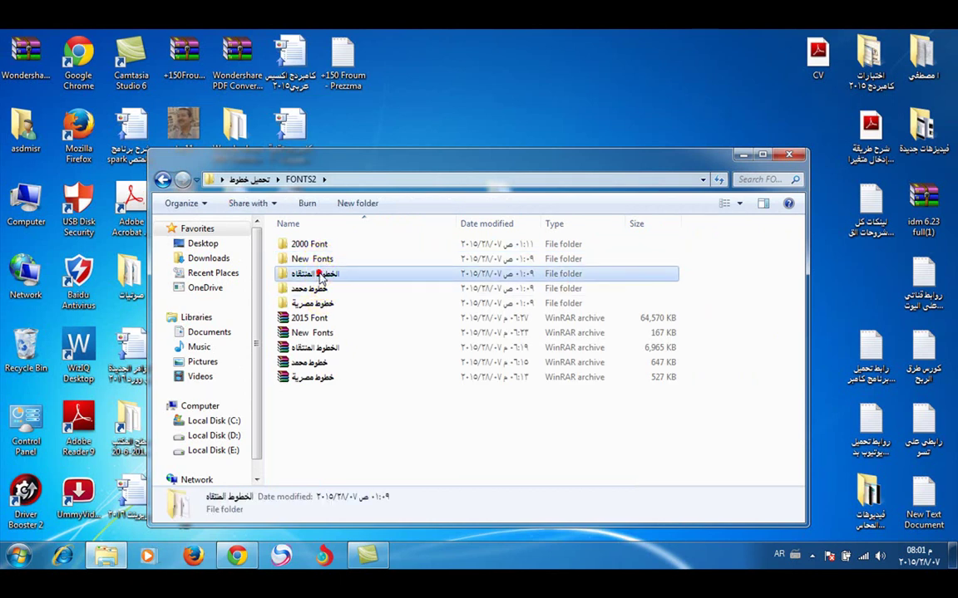
pyautogui.doubleClick(320, 276)
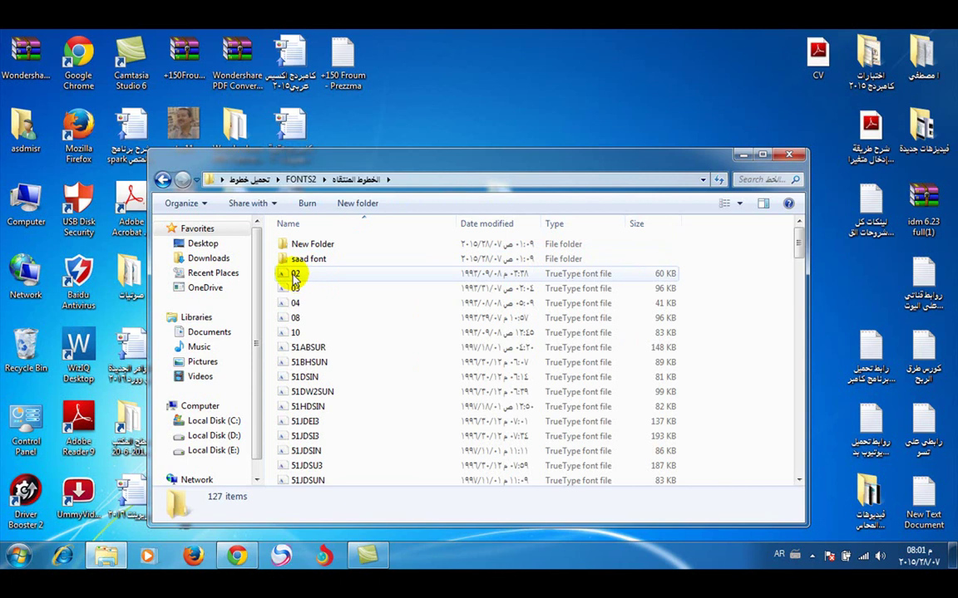
pyautogui.click(294, 275)
pyautogui.click(306, 261)
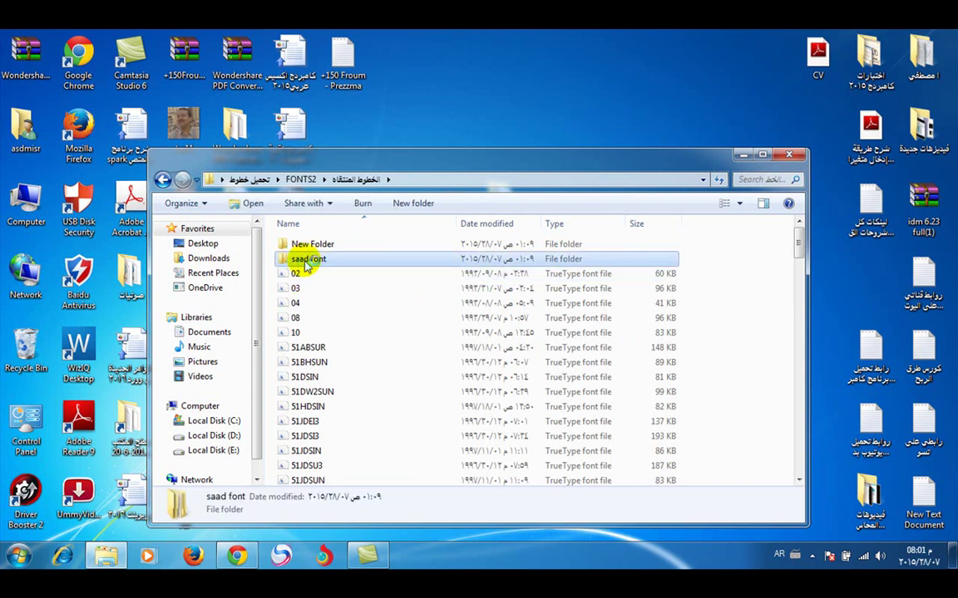
pyautogui.doubleClick(304, 262)
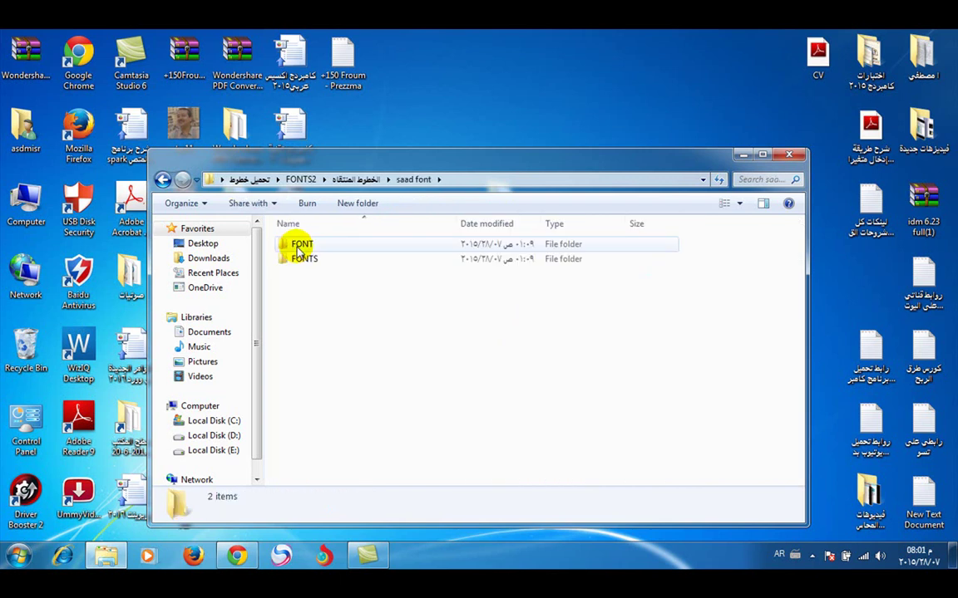
pyautogui.click(301, 247)
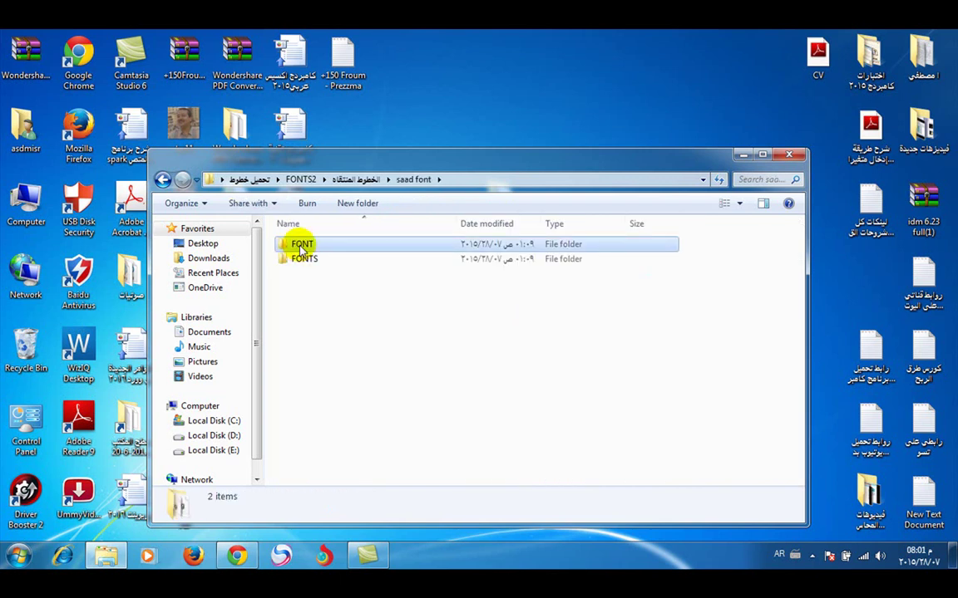
pyautogui.doubleClick(302, 247)
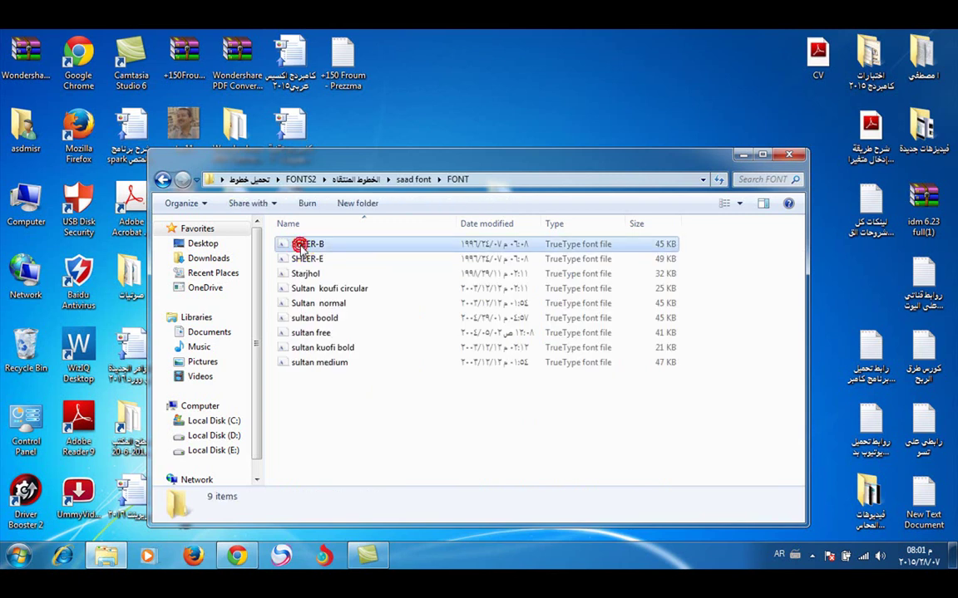
# Step: Copy all the font files in the FONT folder
pyautogui.click(301, 246)
pyautogui.hotkey('ctrl', 'a')
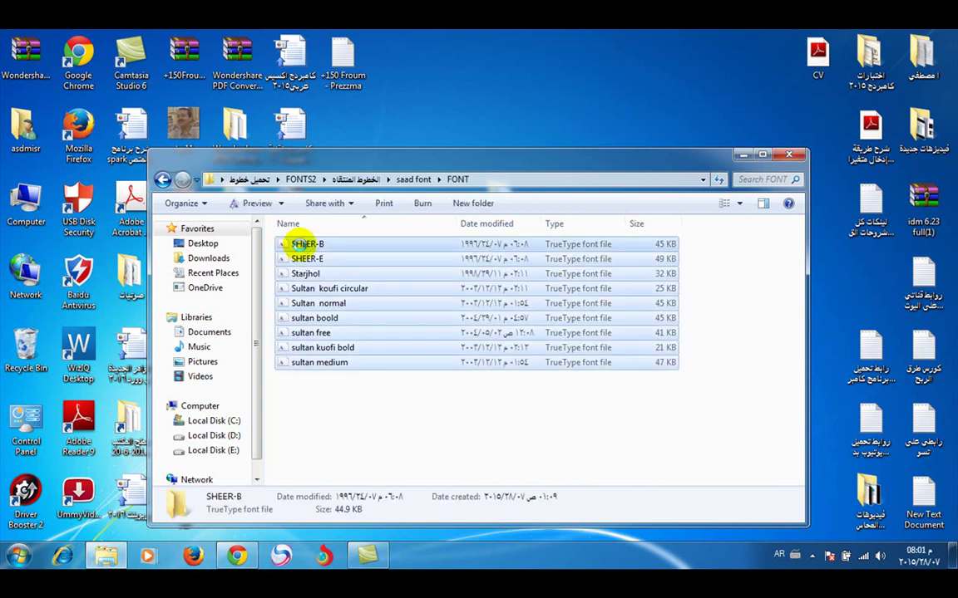
pyautogui.rightClick(301, 245)
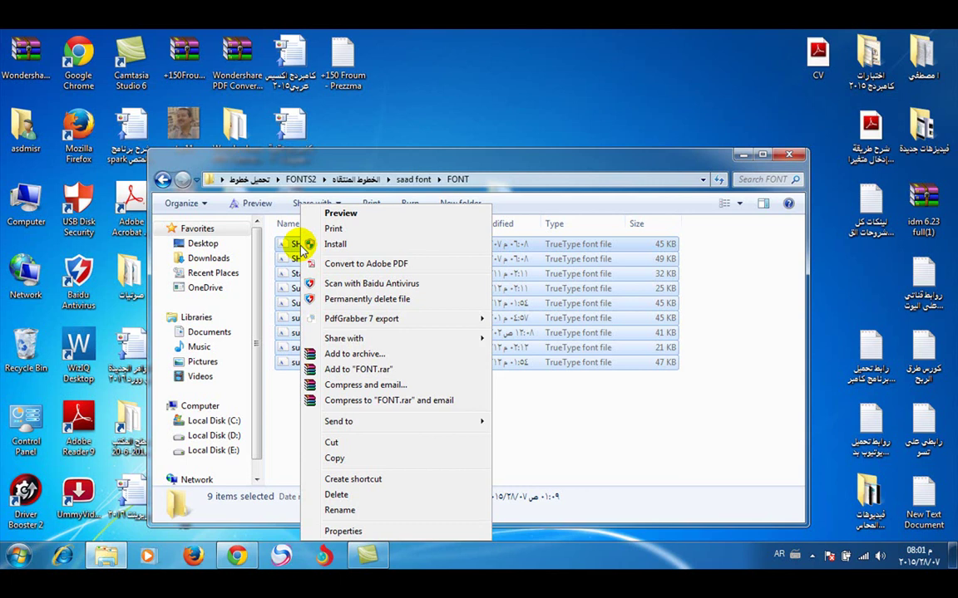
pyautogui.click(327, 456)
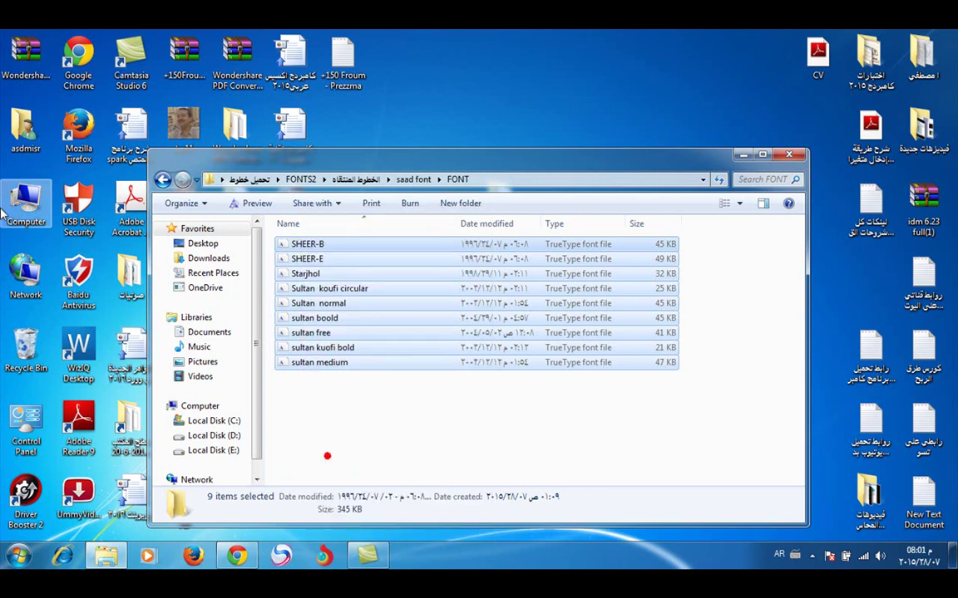
# Step: Open the C:\Windows\Fonts folder in a new Computer window
pyautogui.click(30, 195)
pyautogui.doubleClick(30, 195)
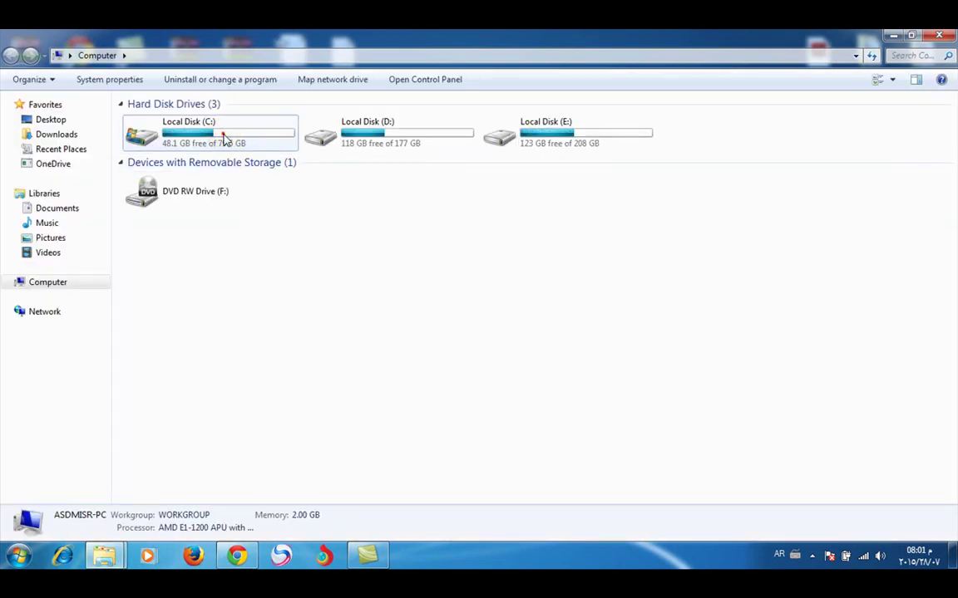
pyautogui.doubleClick(224, 137)
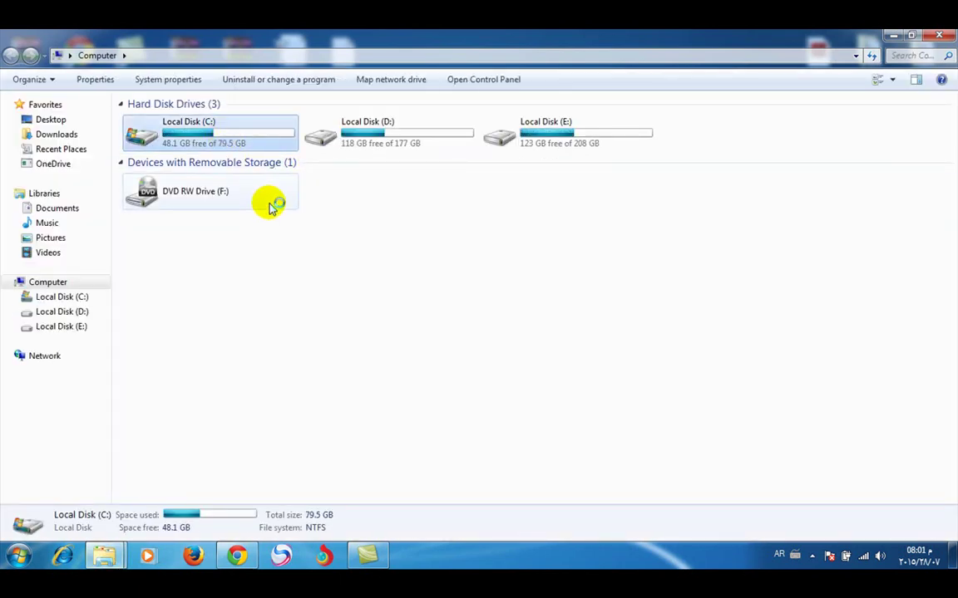
pyautogui.click(157, 179)
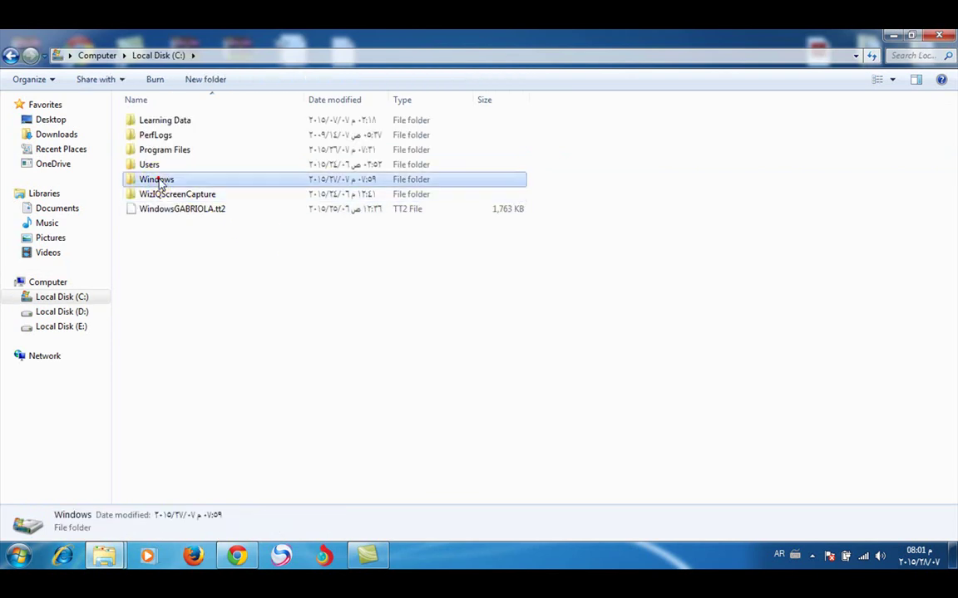
pyautogui.press('Return')
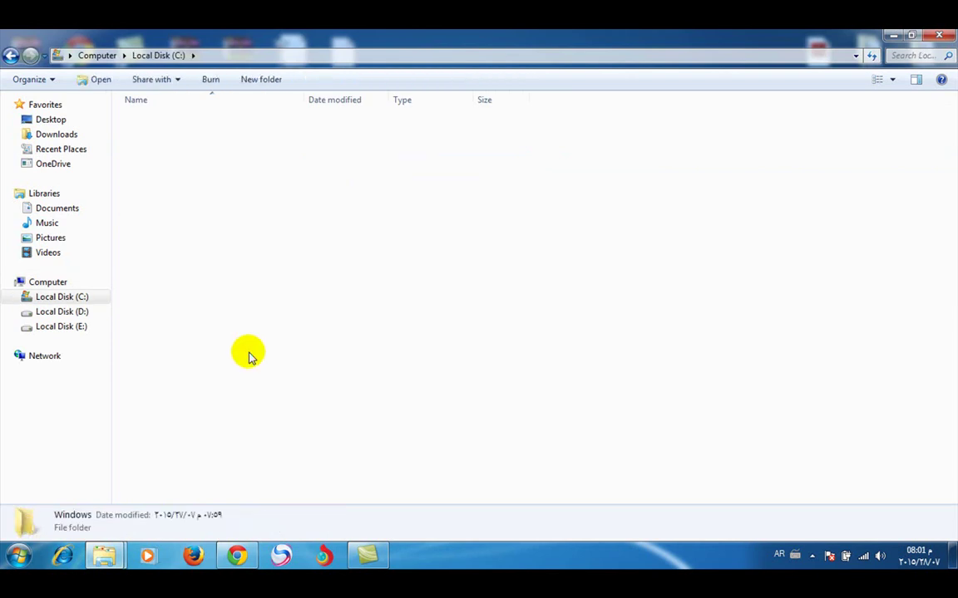
pyautogui.click(175, 343)
pyautogui.press('Return')
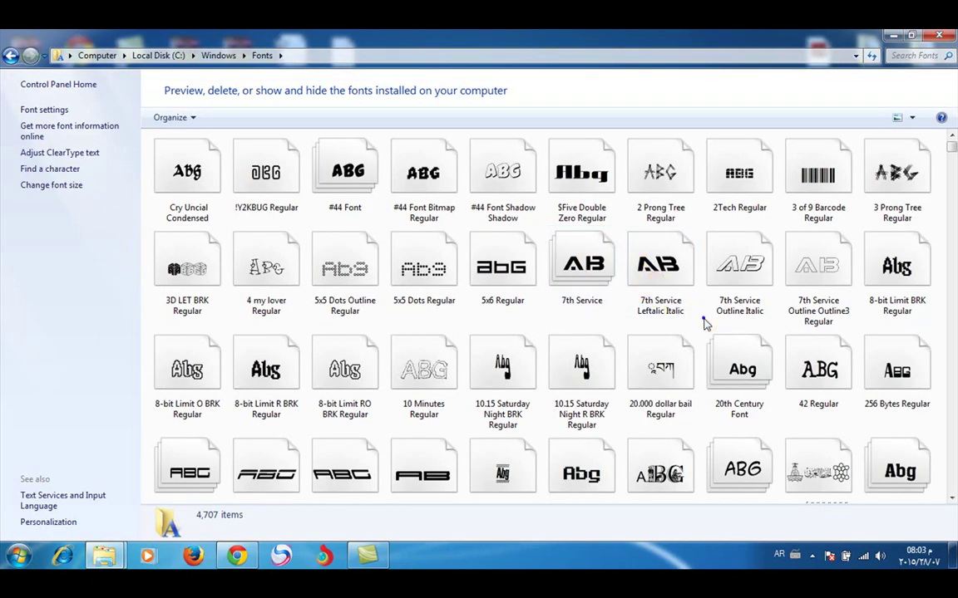
# Step: Paste the fonts copied from the FONT folder into Fonts and replace already installed ones for all current items
pyautogui.rightClick(703, 320)
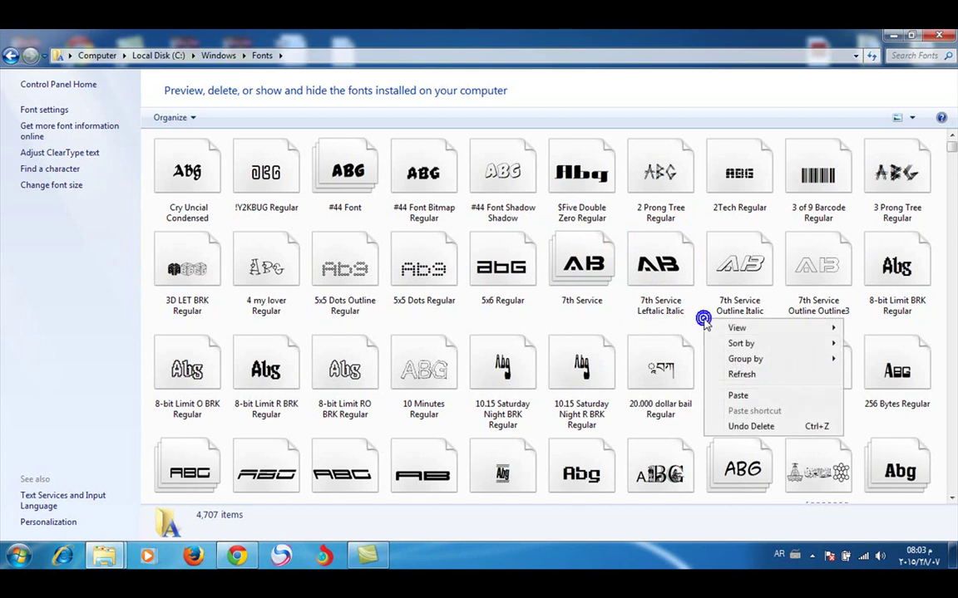
pyautogui.click(738, 395)
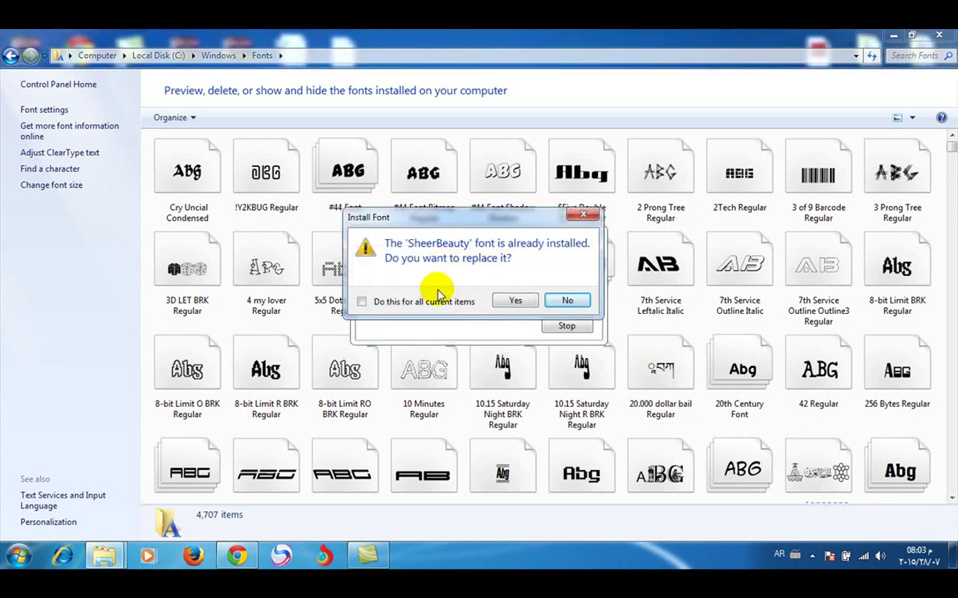
pyautogui.click(378, 303)
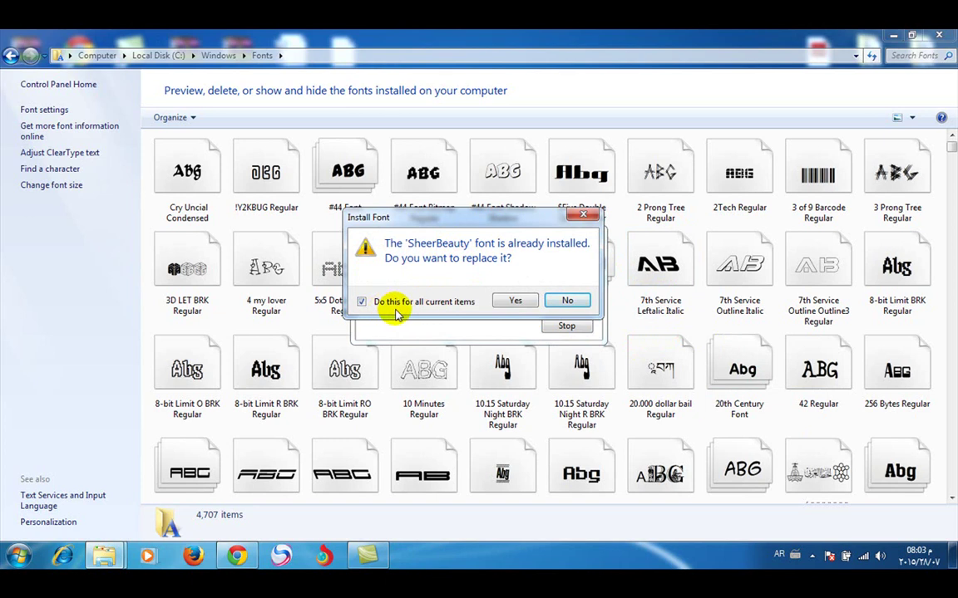
pyautogui.click(514, 301)
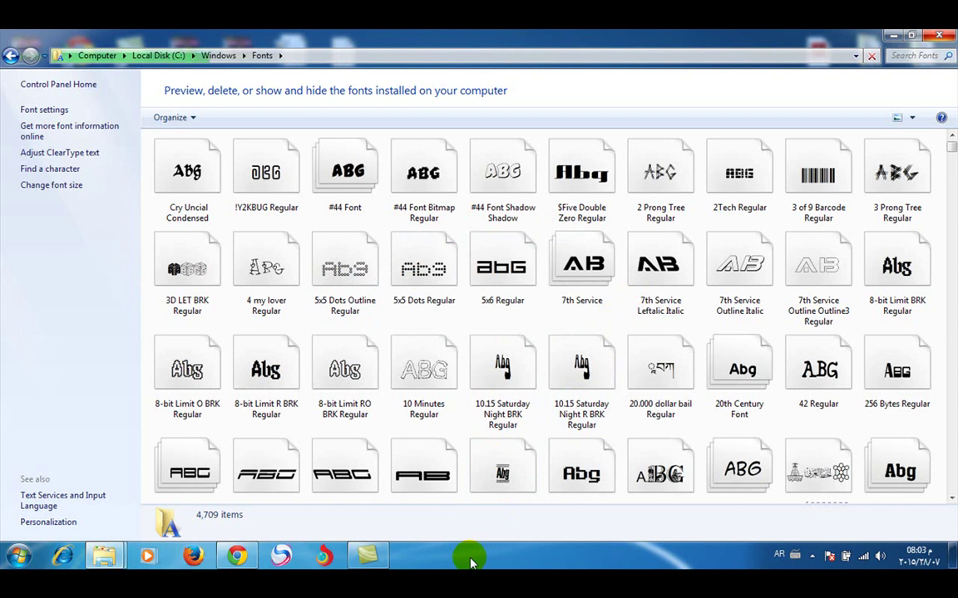
# Step: Launch Microsoft Word 2010 and enter the educational channel's name in Arabic as sample text in the blank document
pyautogui.click(20, 559)
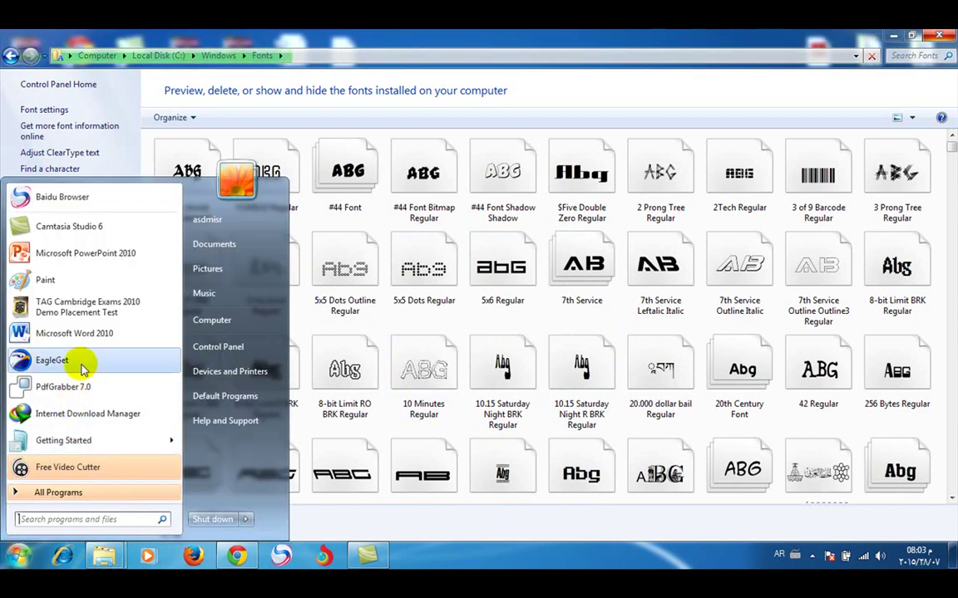
pyautogui.click(50, 334)
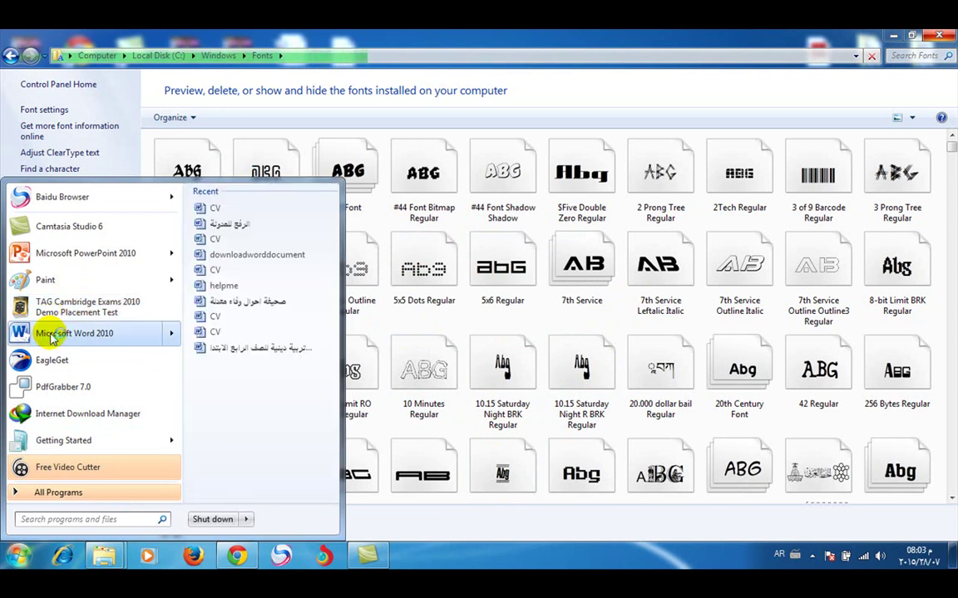
pyautogui.click(50, 333)
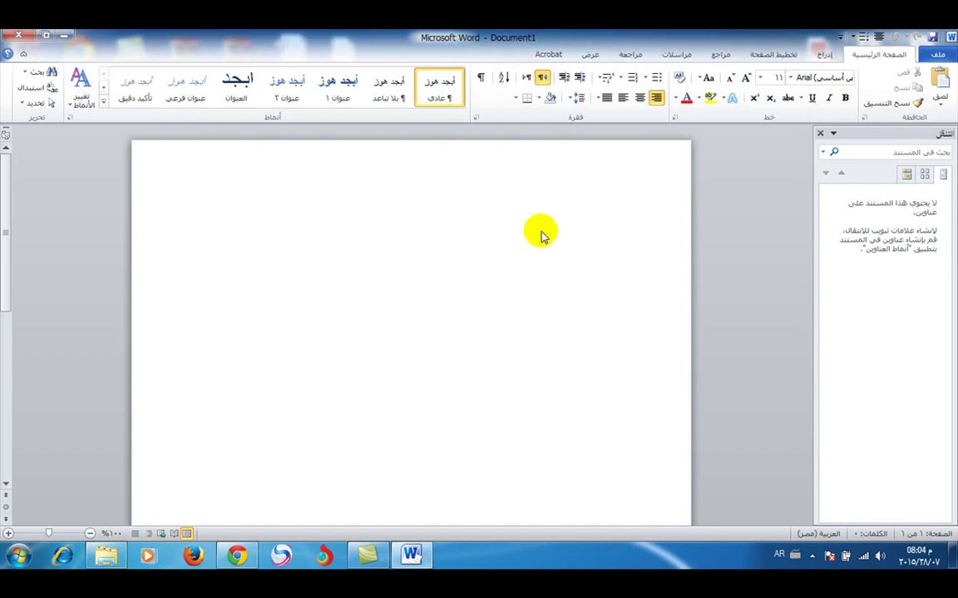
pyautogui.write('قنا')
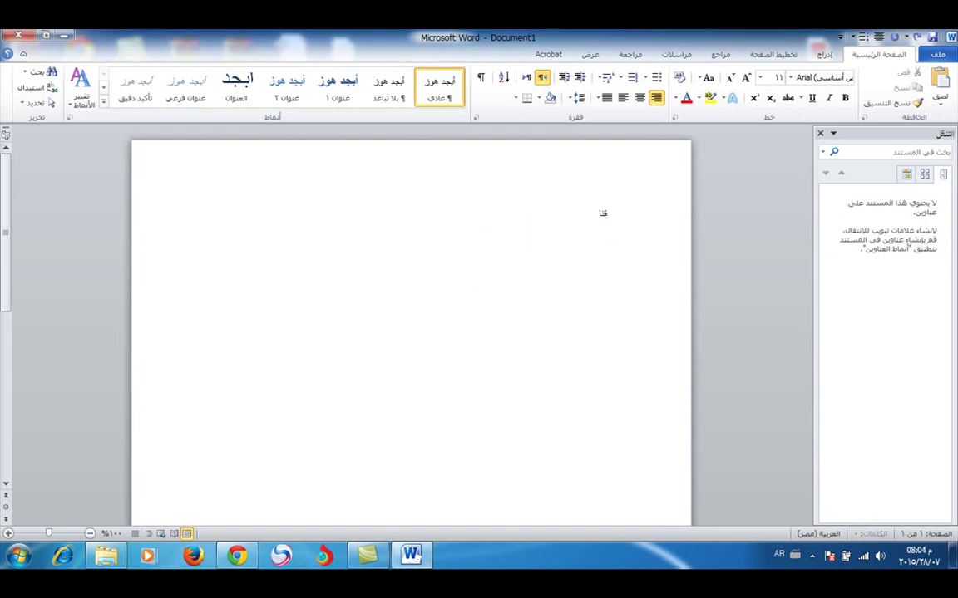
pyautogui.write('ة طارق ال')
# Step: Select the whole line of sample text and enlarge it to 17 pt
pyautogui.doubleClick(585, 215)
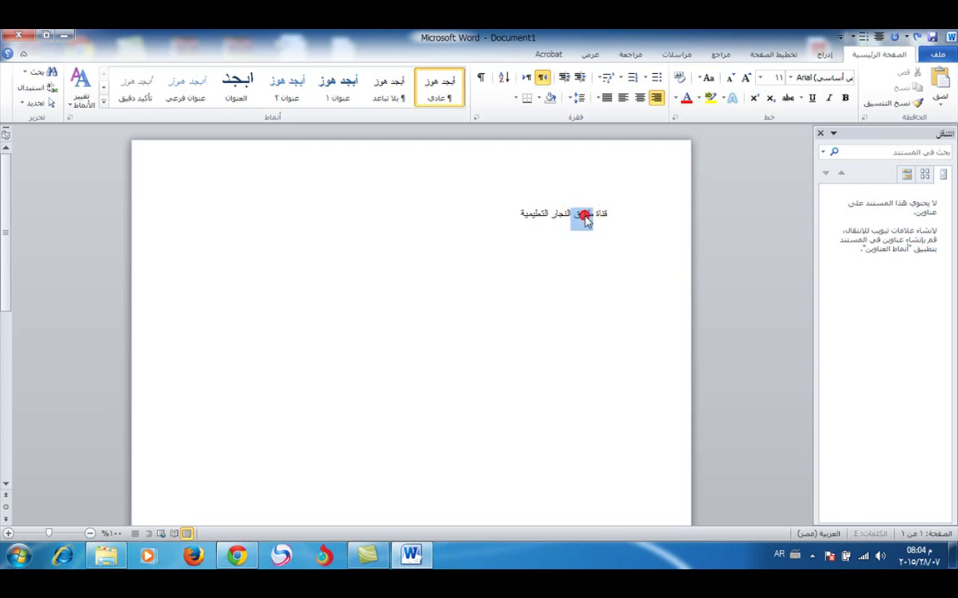
pyautogui.click(585, 218)
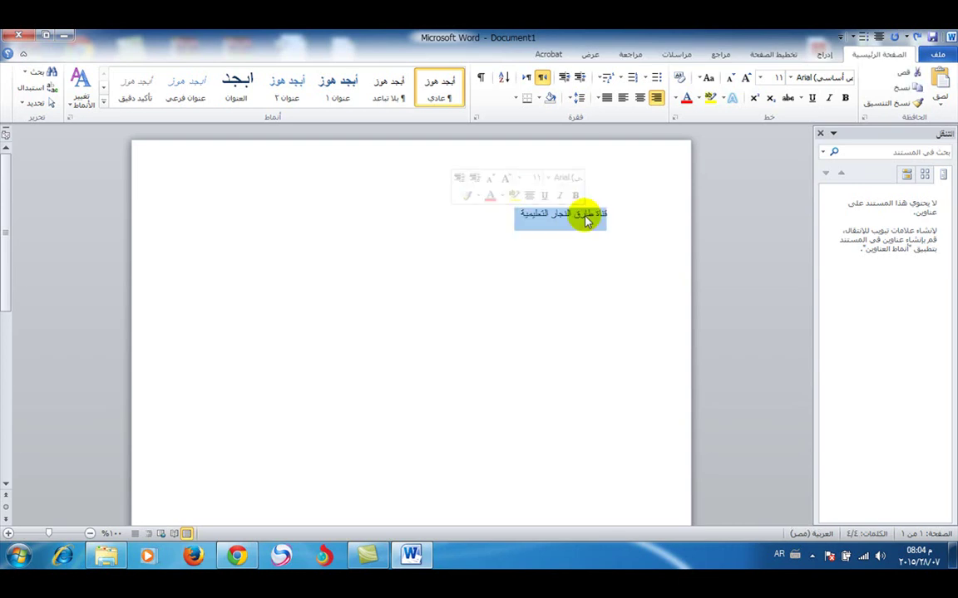
pyautogui.hotkey('ctrl', ']')
pyautogui.hotkey('ctrl', ']')
pyautogui.hotkey('ctrl', ']')
pyautogui.hotkey('ctrl', ']')
pyautogui.hotkey('ctrl', ']')
pyautogui.hotkey('ctrl', ']')
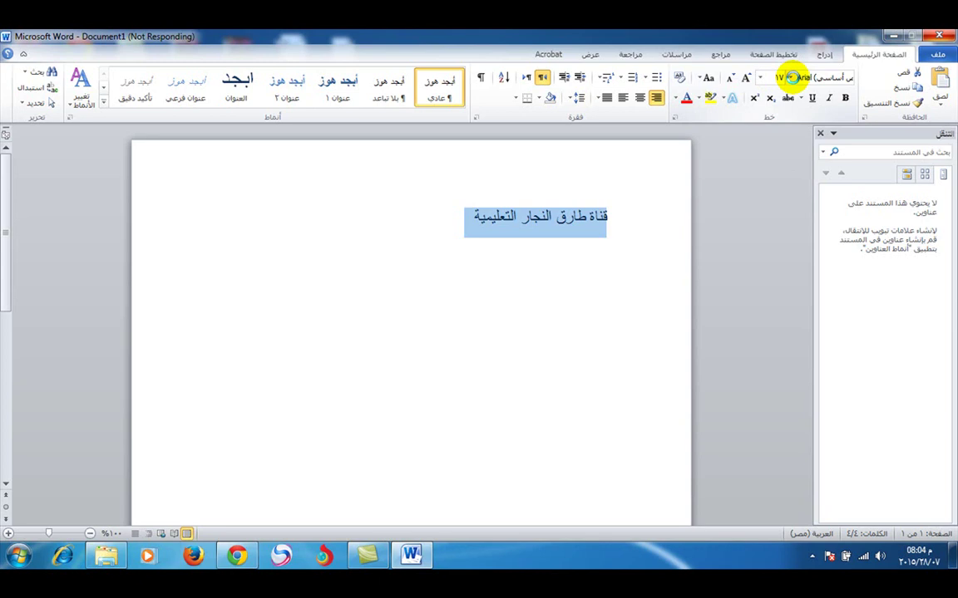
# Step: Preview several of the installed Arabic fonts on the selected sample text and apply the AF_Jeddah font to it
pyautogui.click(793, 77)
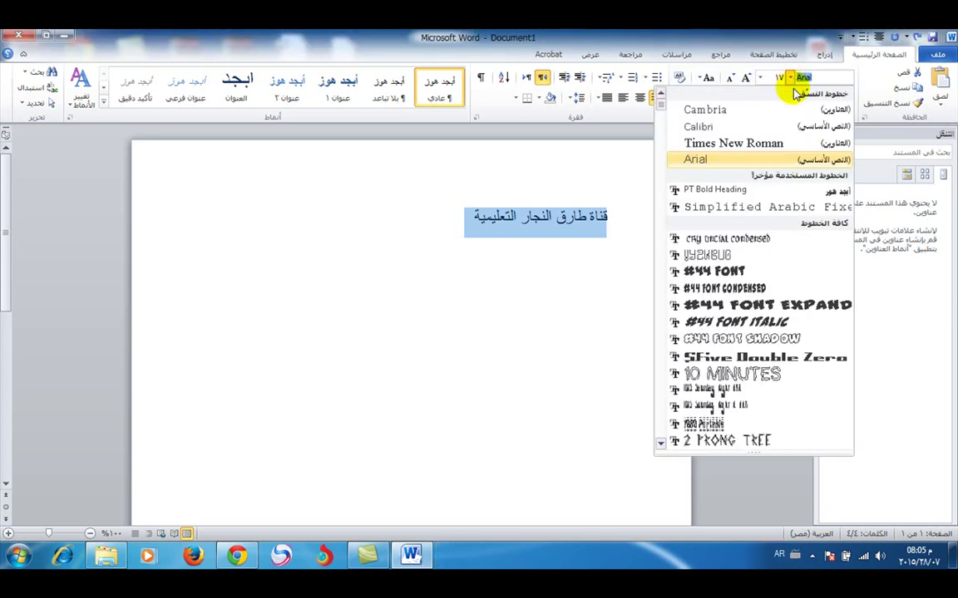
pyautogui.scroll(-5, 745, 306)
pyautogui.scroll(-15, 744, 306)
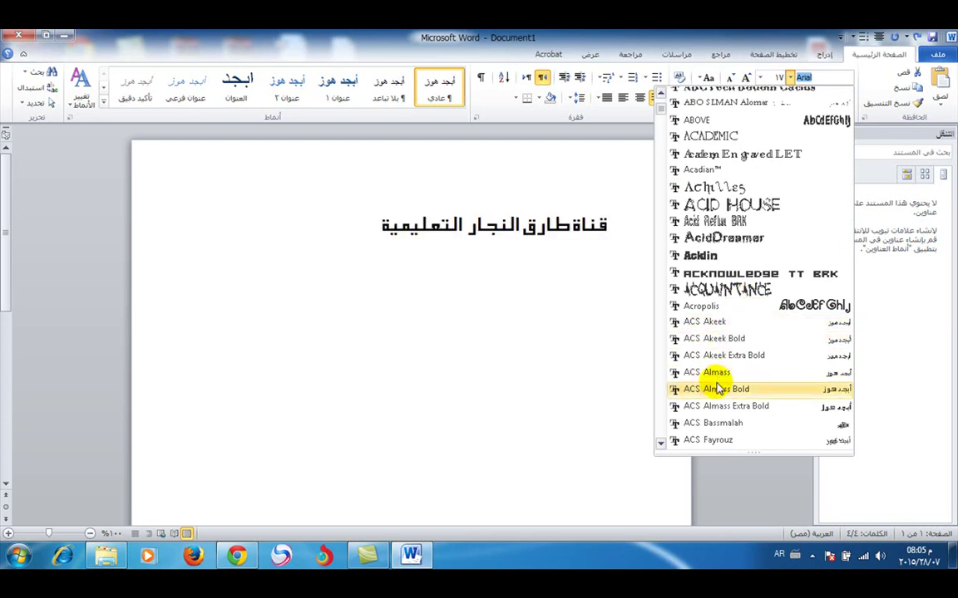
pyautogui.scroll(-3, 717, 378)
pyautogui.scroll(-2, 717, 388)
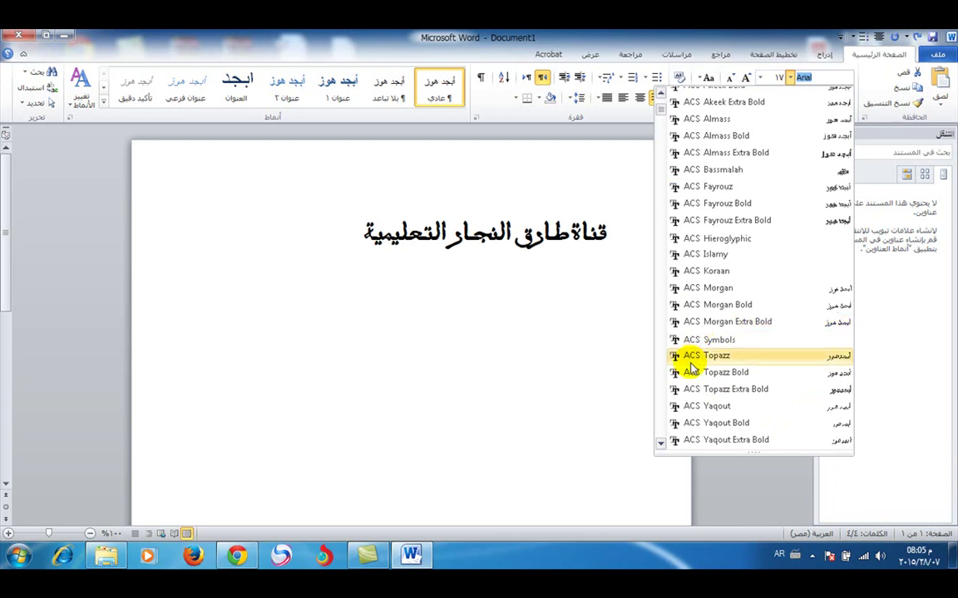
pyautogui.scroll(-12, 702, 404)
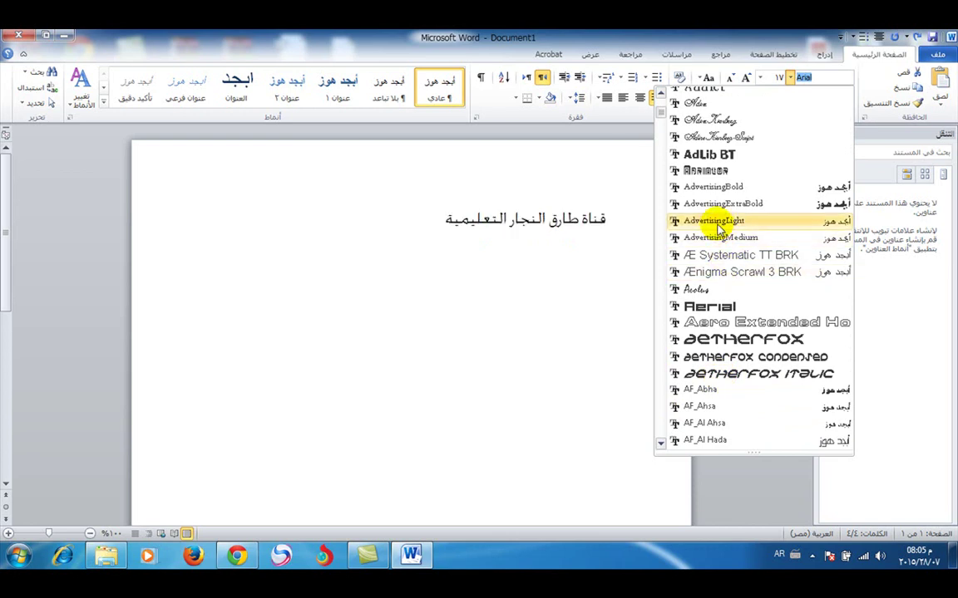
pyautogui.scroll(-1, 702, 253)
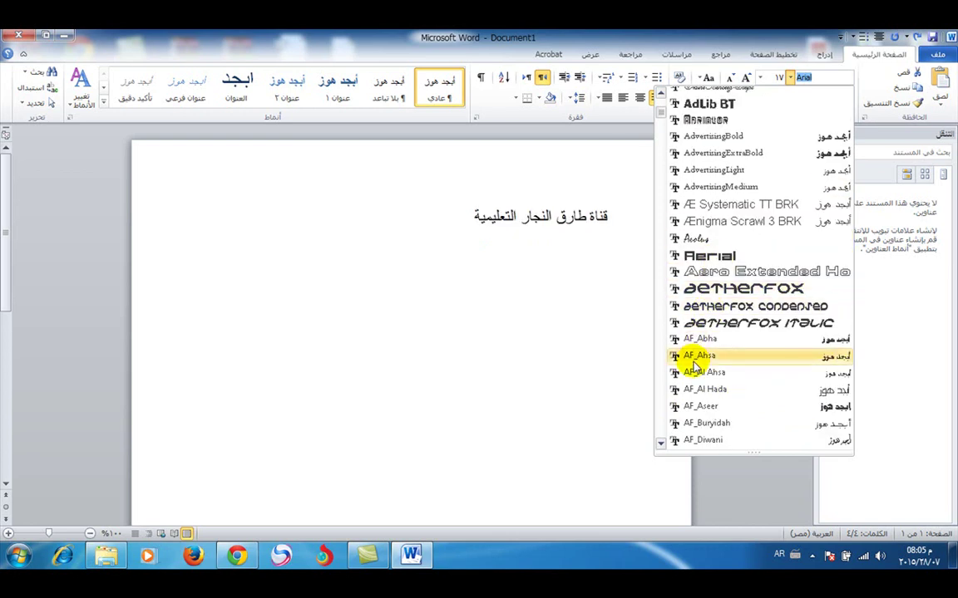
pyautogui.scroll(-3, 703, 389)
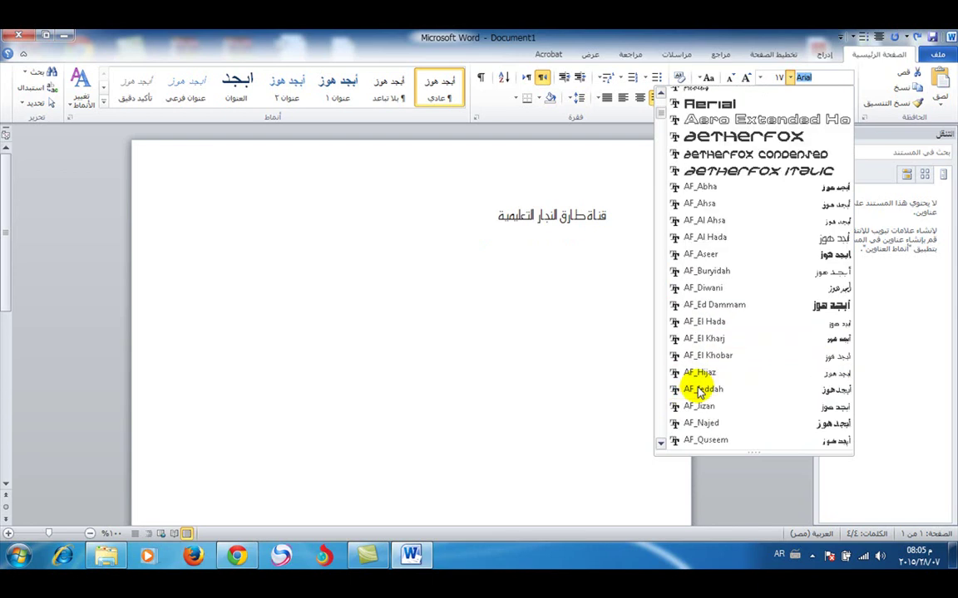
pyautogui.click(698, 390)
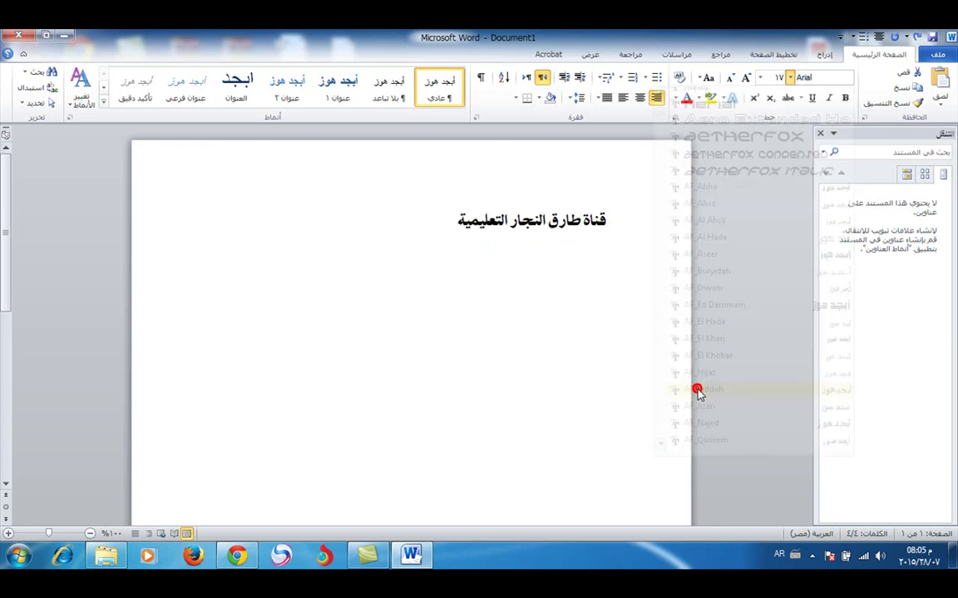
# Step: Enlarge the sample text to 24 pt and deselect it
pyautogui.hotkey('ctrl', 'shift', '.')
pyautogui.hotkey('ctrl', 'shift', '.')
pyautogui.hotkey('ctrl', 'shift', '.')
pyautogui.hotkey('ctrl', 'shift', '.')
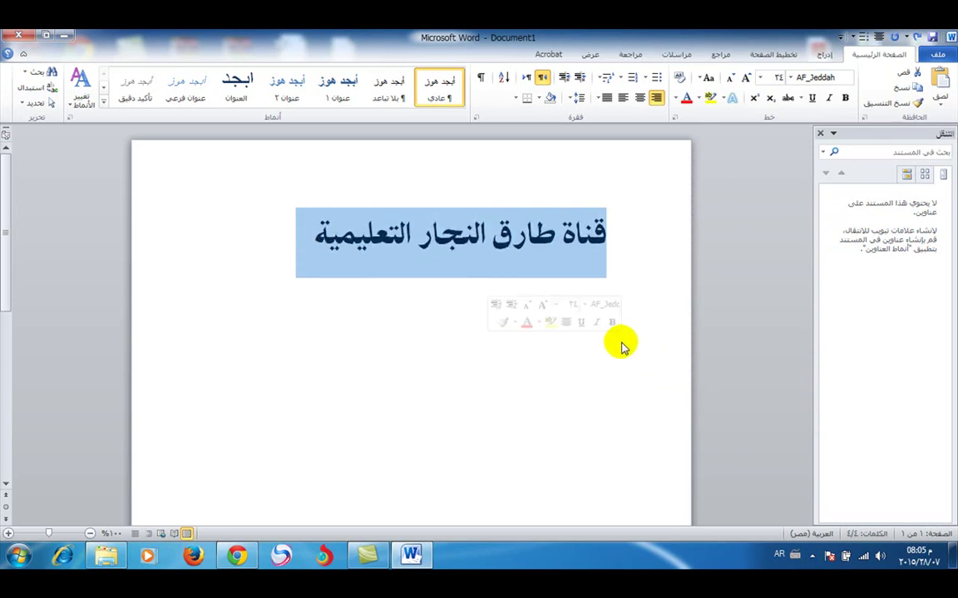
pyautogui.click(599, 260)
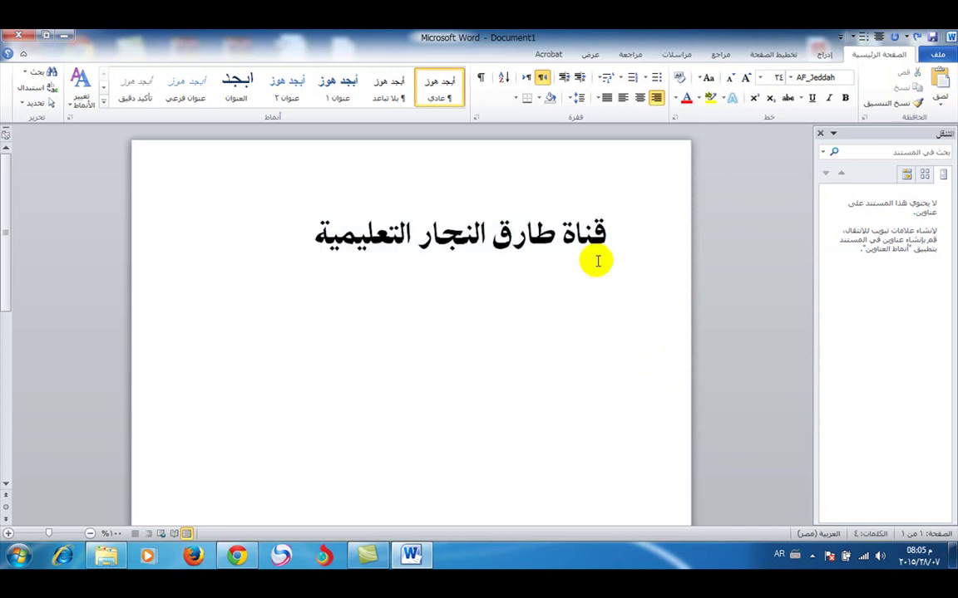